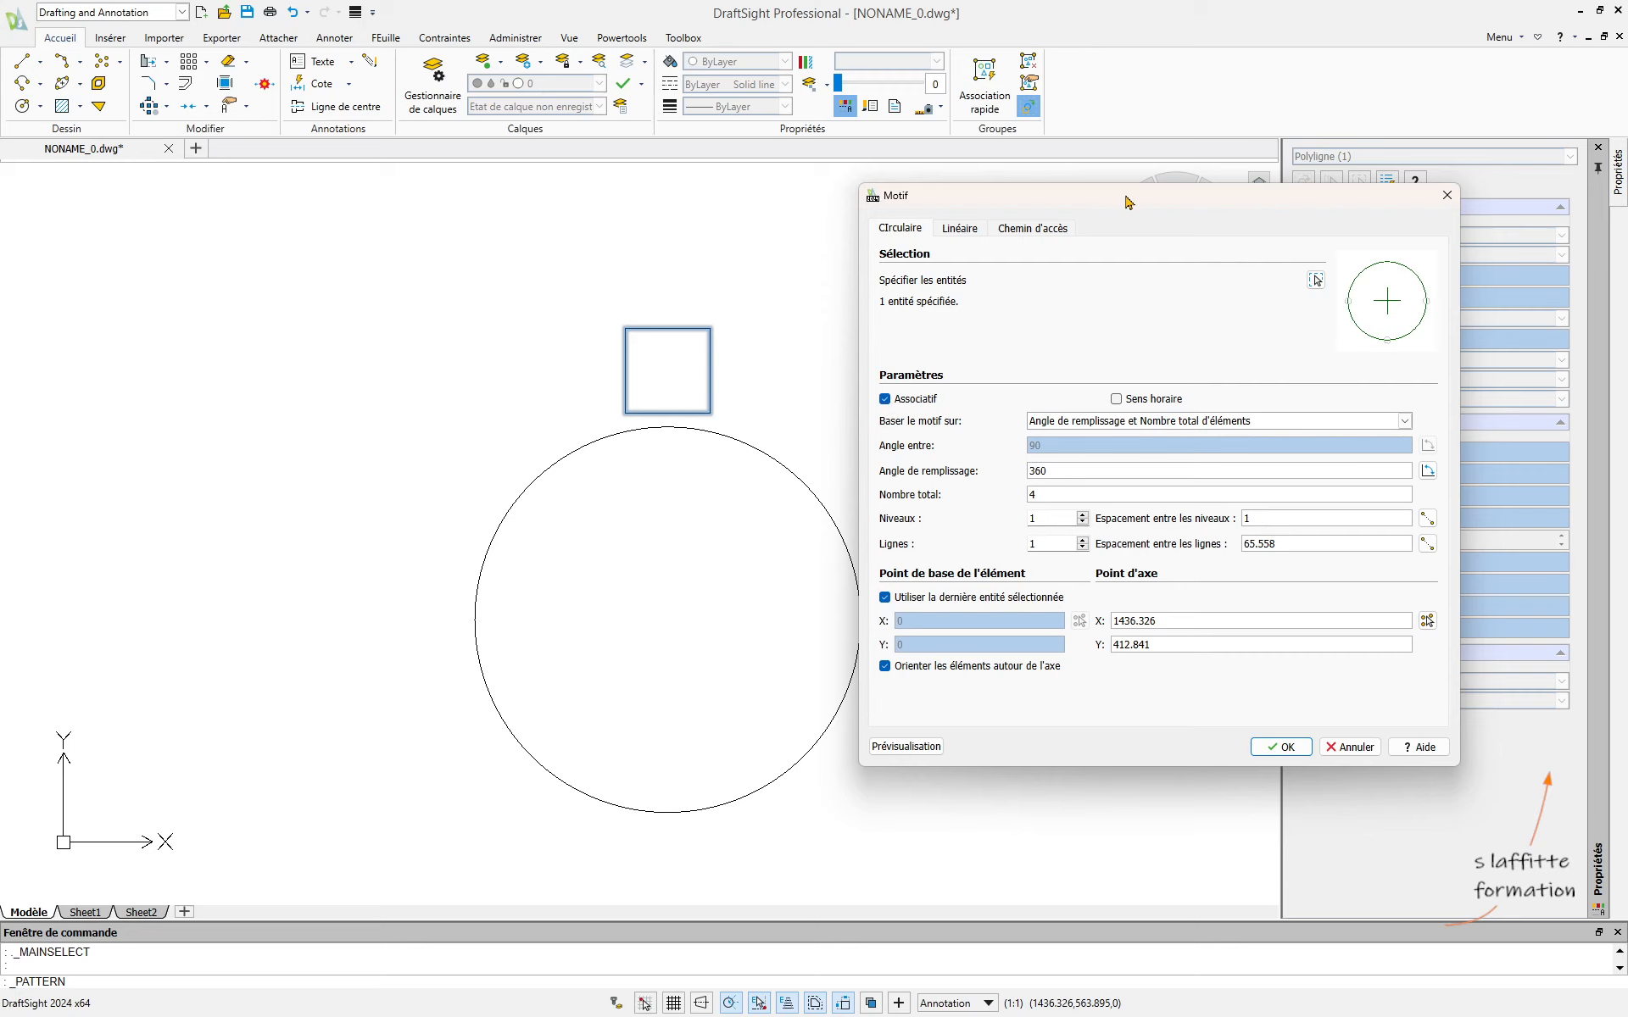
- Base the circular pattern on fill angle and total number of elements, with a 270° fill angle and 6 elements
{"action": "left_click_drag", "start_coordinate": [1136, 202], "coordinate": [1214, 202]}
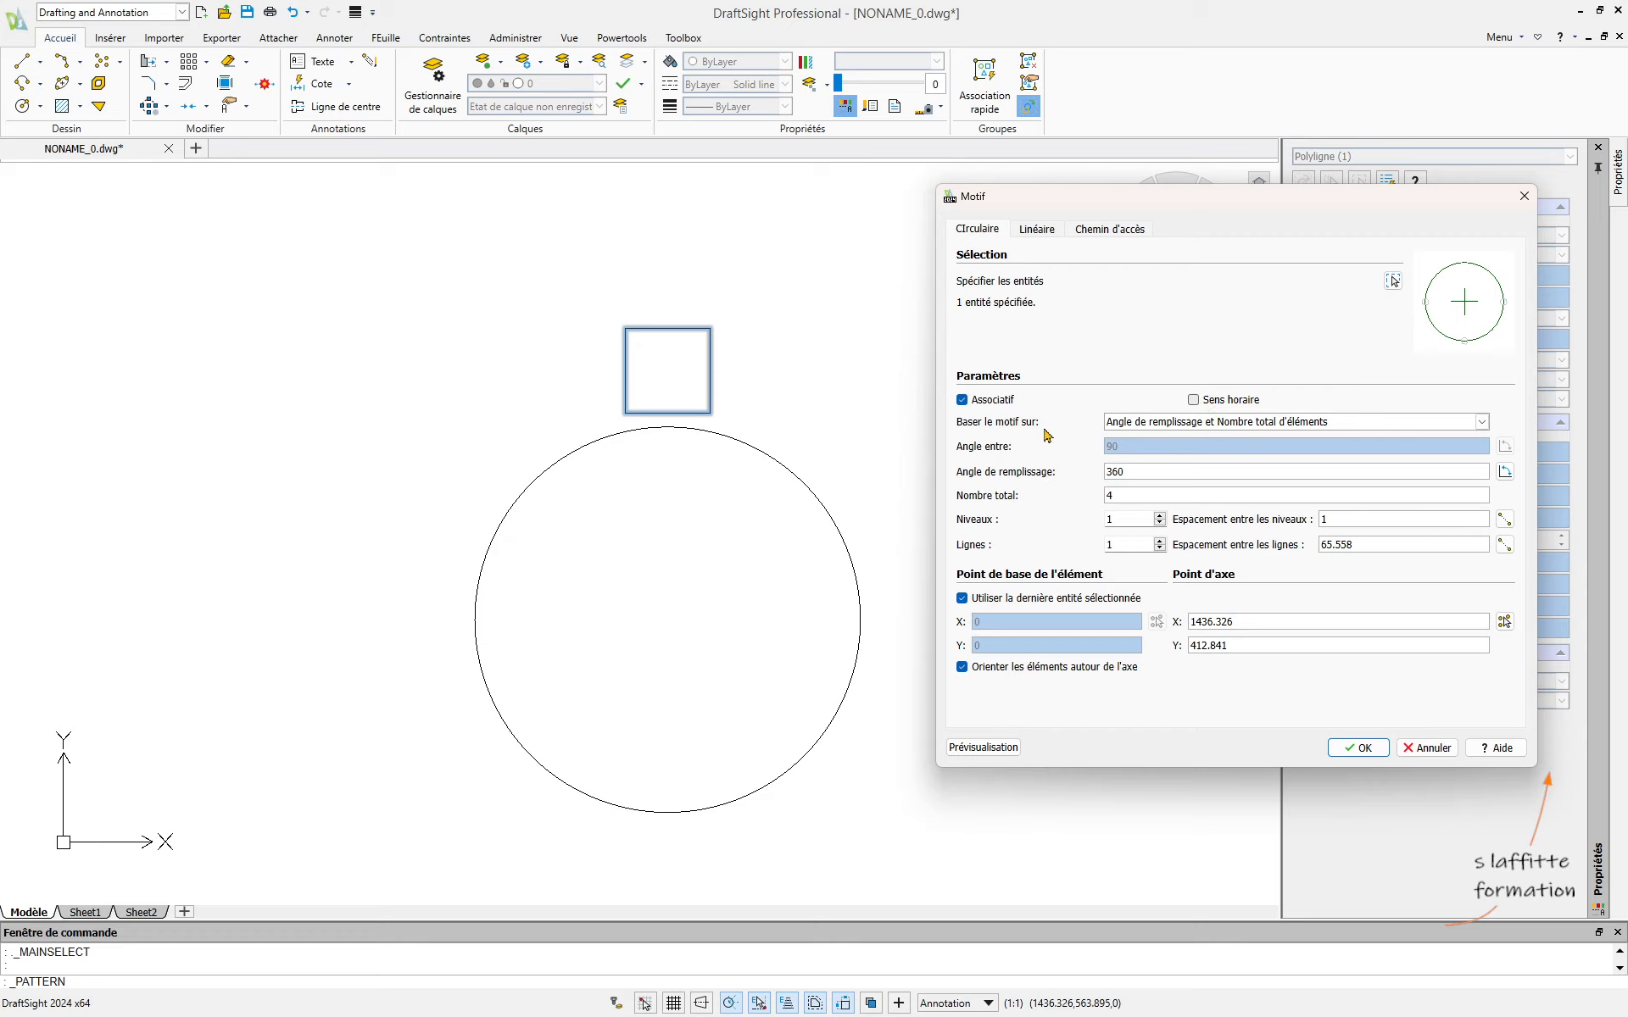
{"action": "left_click", "coordinate": [1153, 424]}
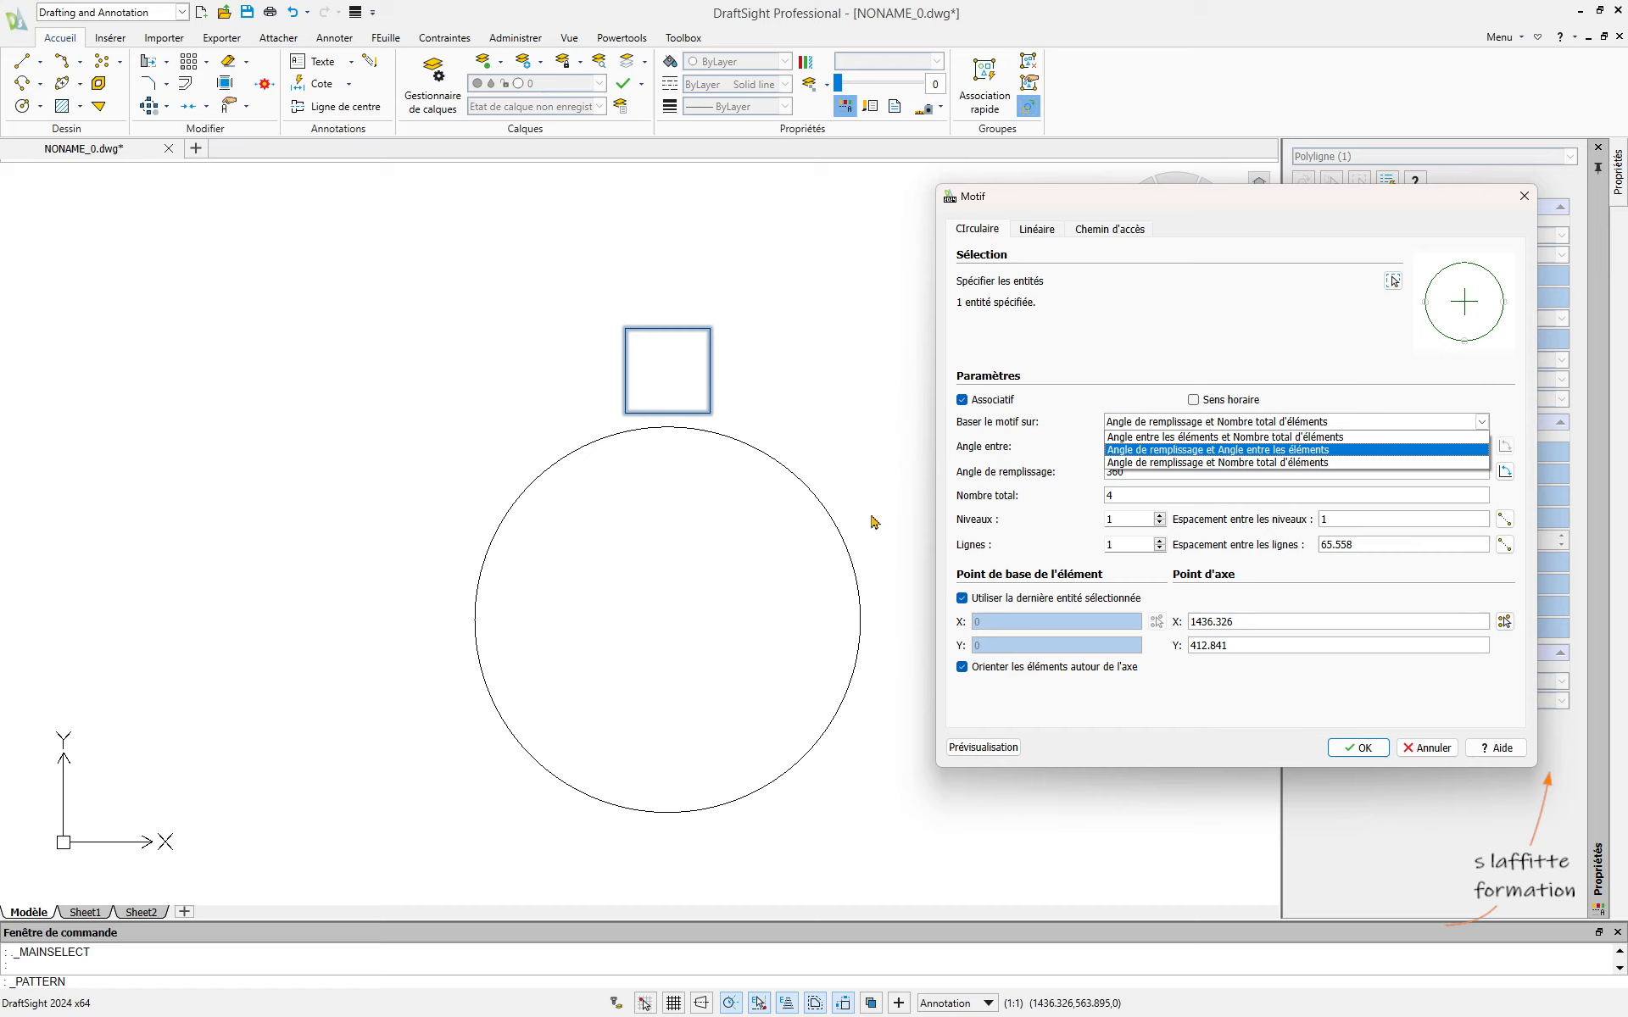
{"action": "left_click", "coordinate": [1214, 463]}
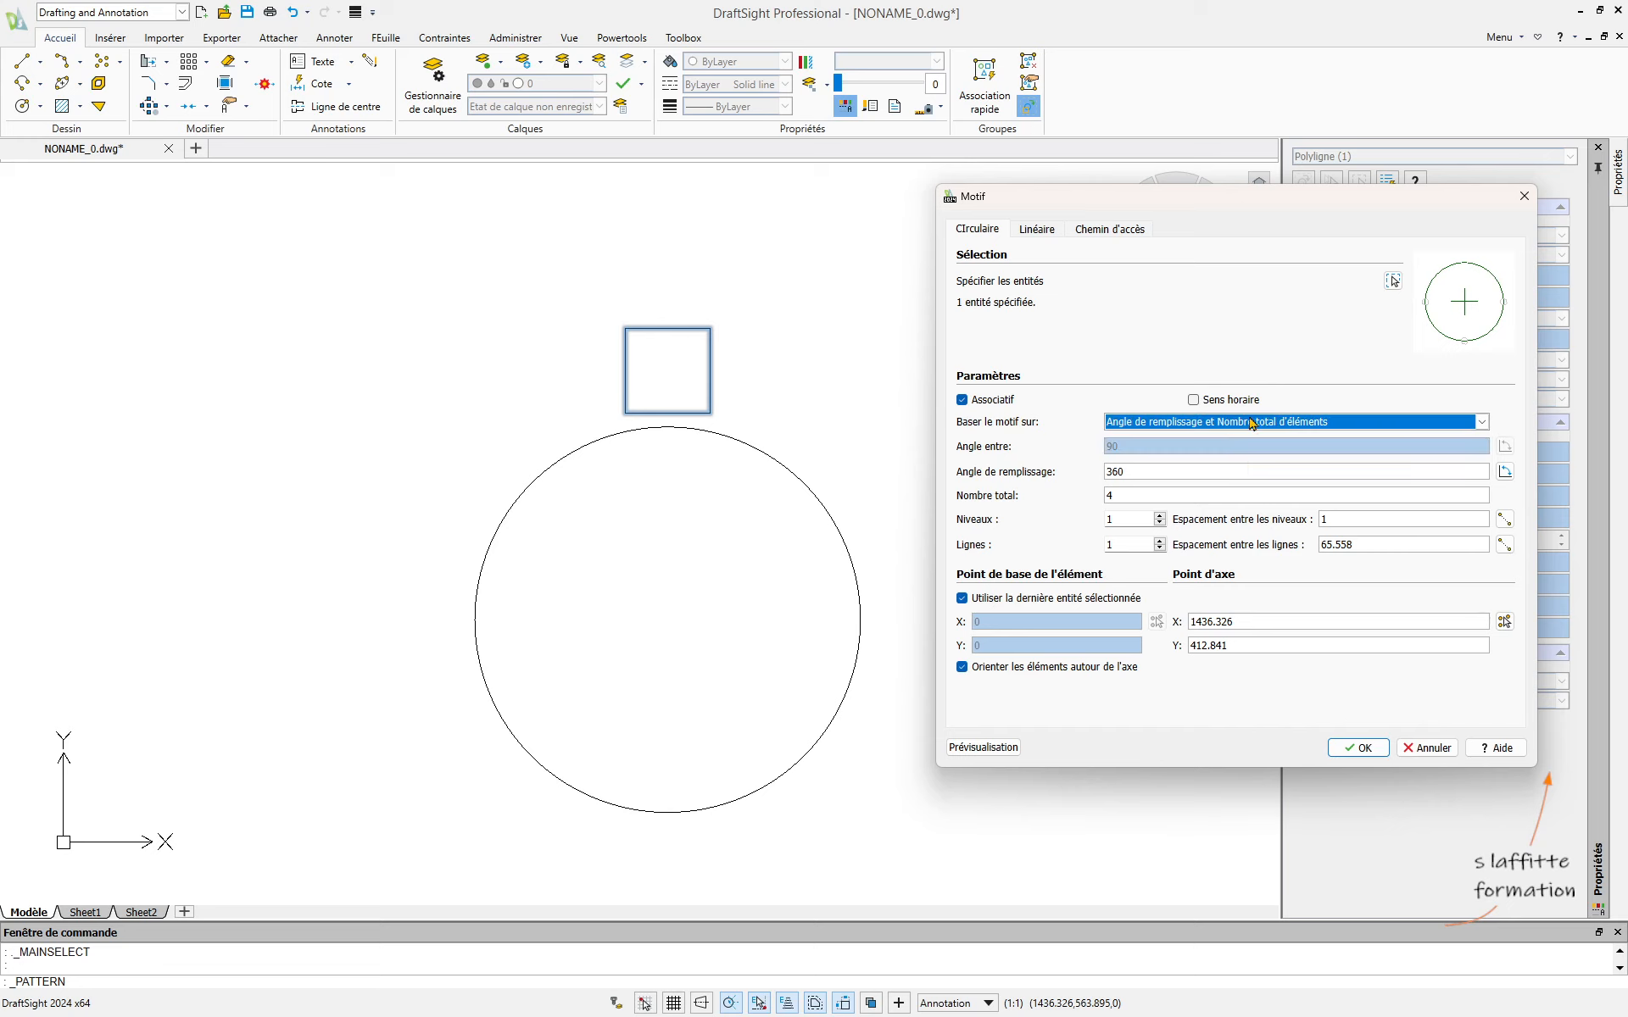
{"action": "double_click", "coordinate": [1153, 468]}
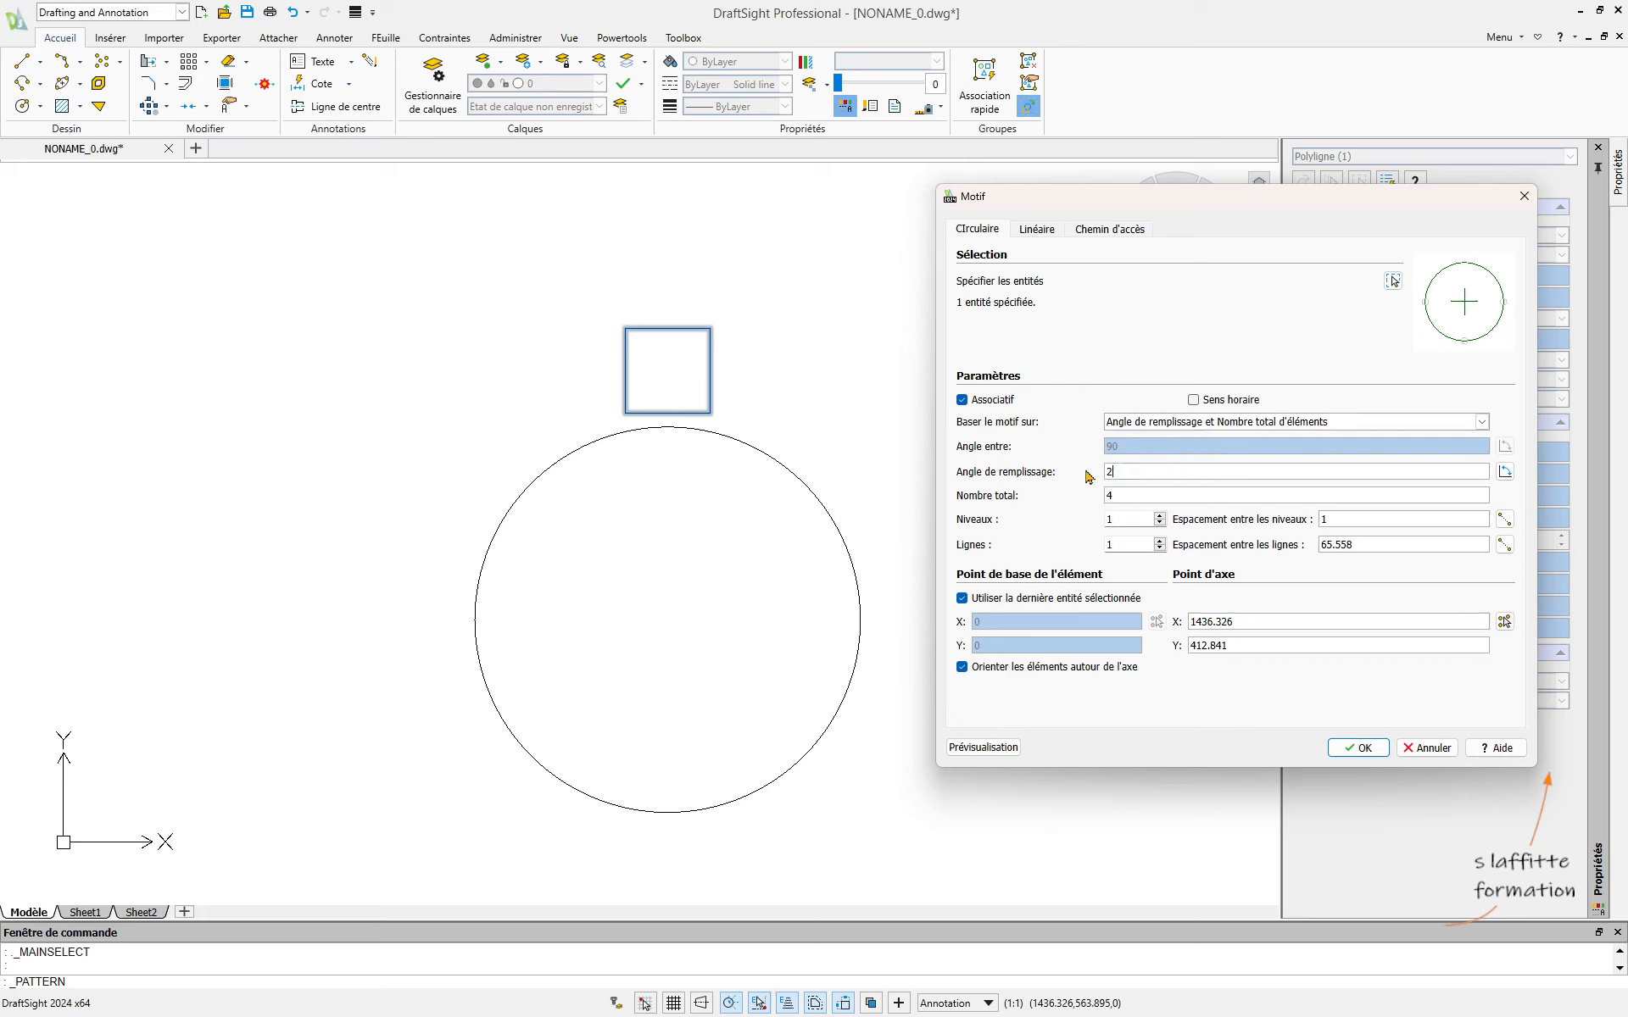
{"action": "double_click", "coordinate": [1111, 493]}
- Use the midpoint of the square's lower edge as the element base point and the circle's center as the pattern axis
{"action": "left_click", "coordinate": [962, 600]}
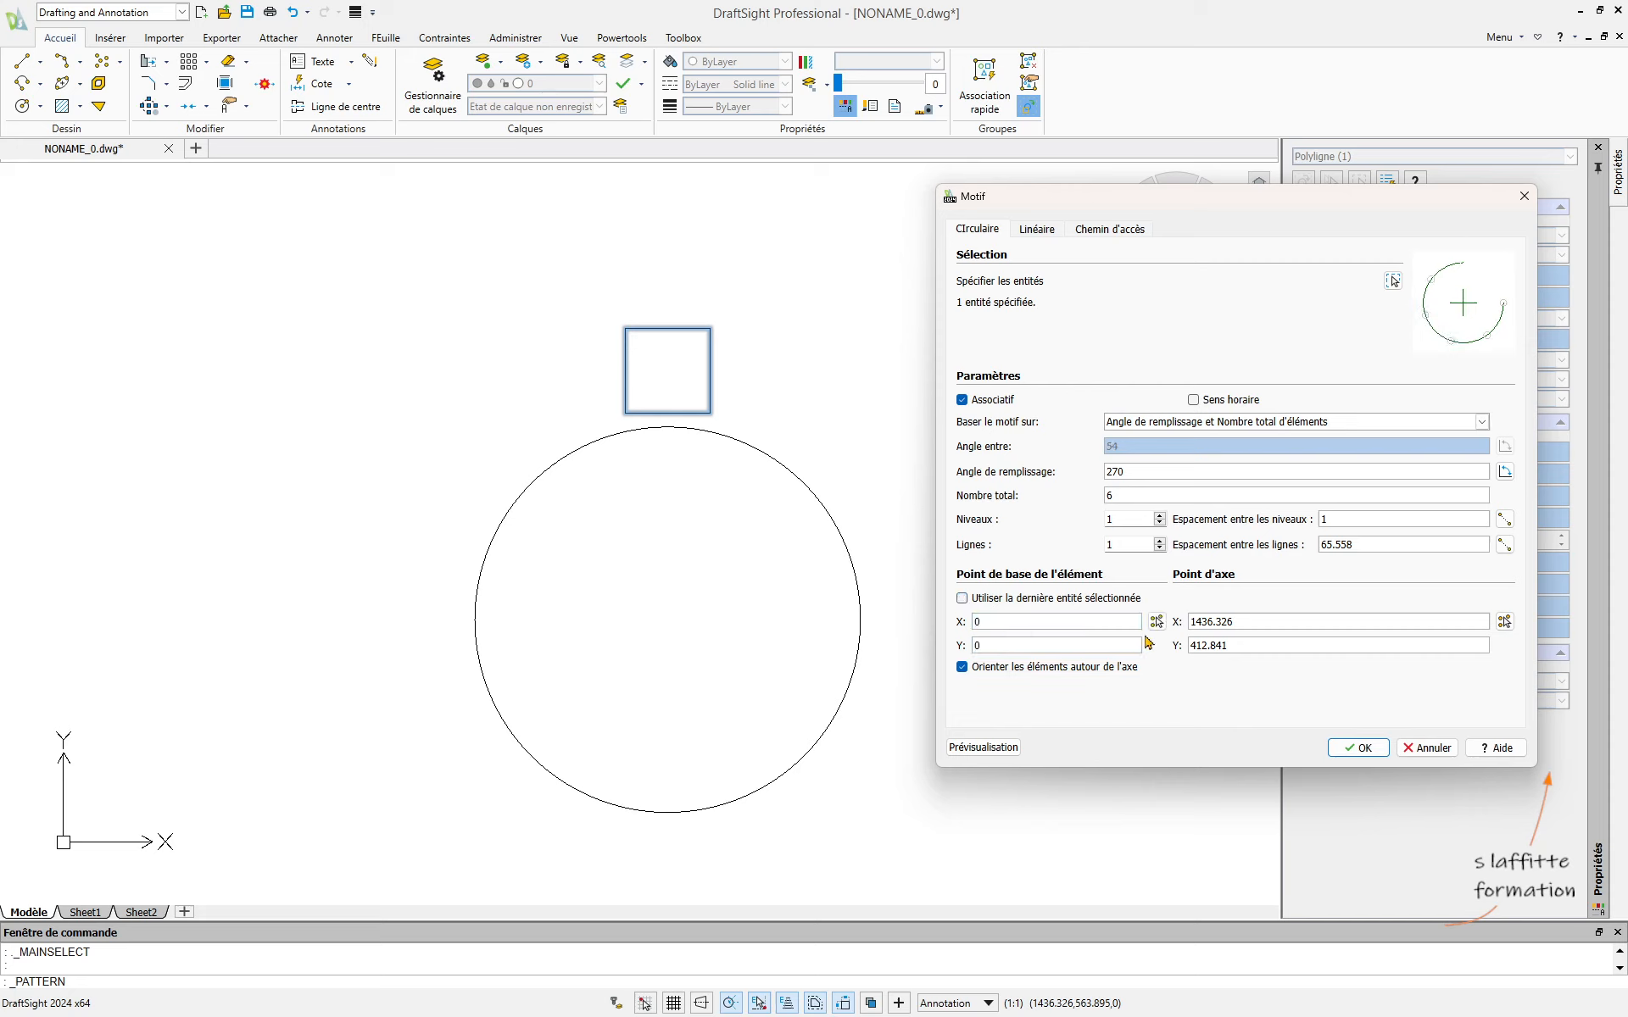
{"action": "left_click", "coordinate": [1157, 621]}
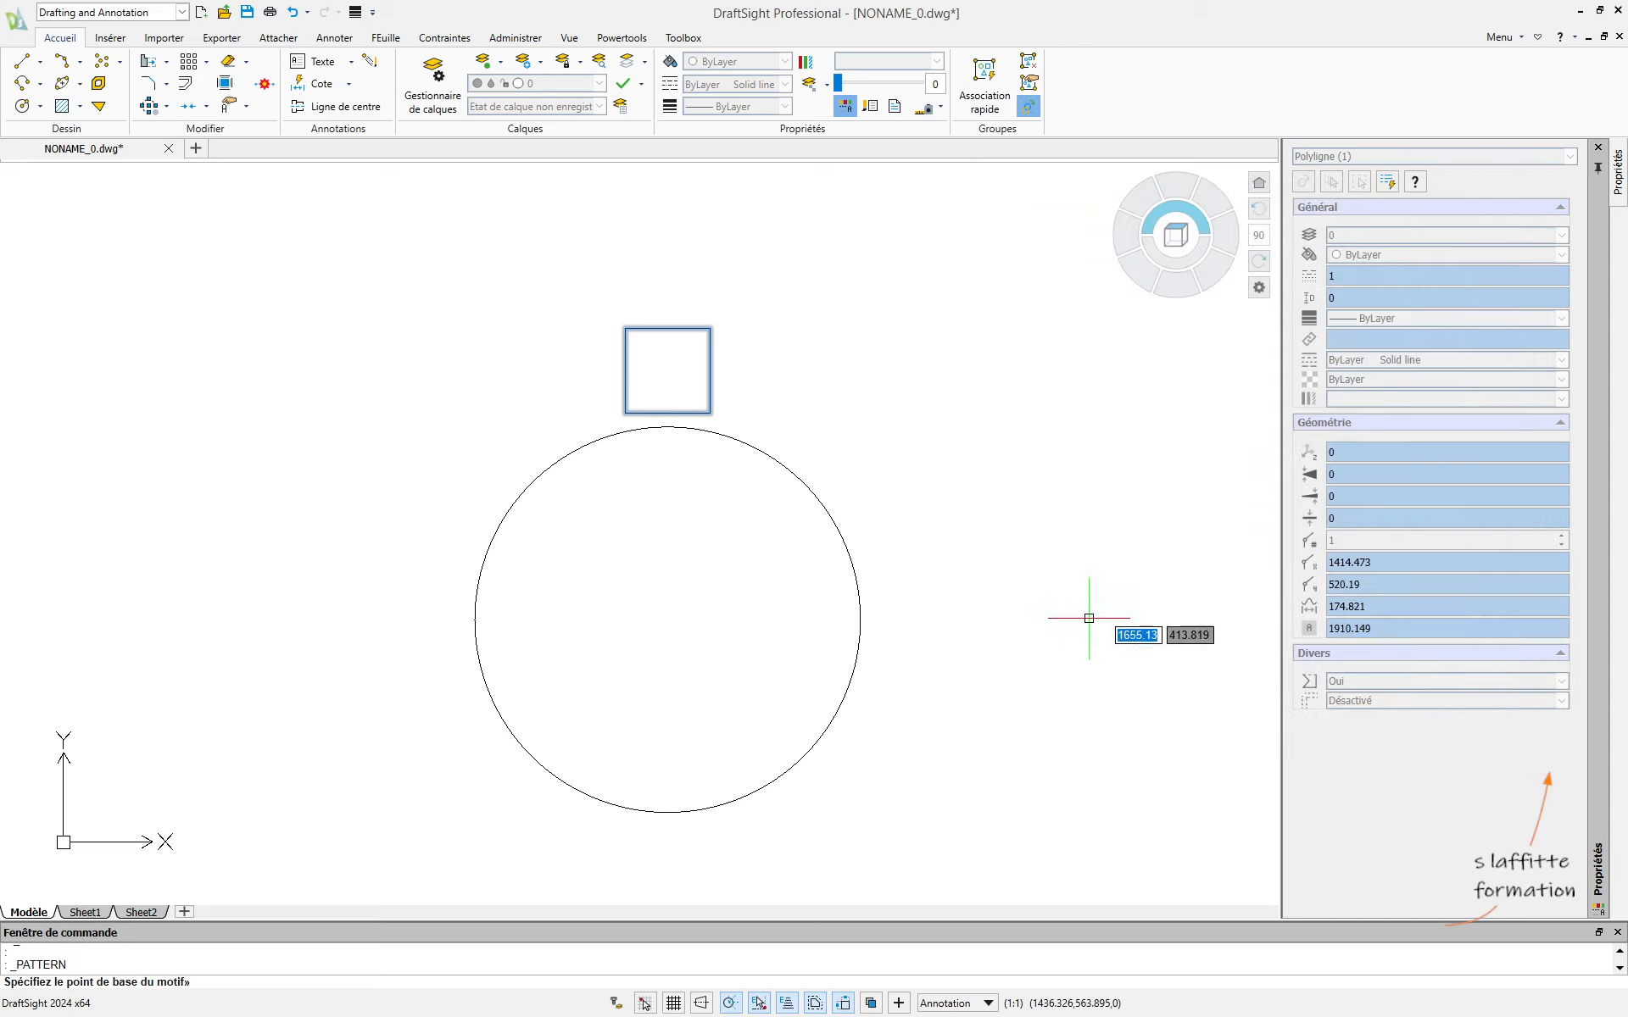
{"action": "left_click", "coordinate": [667, 416]}
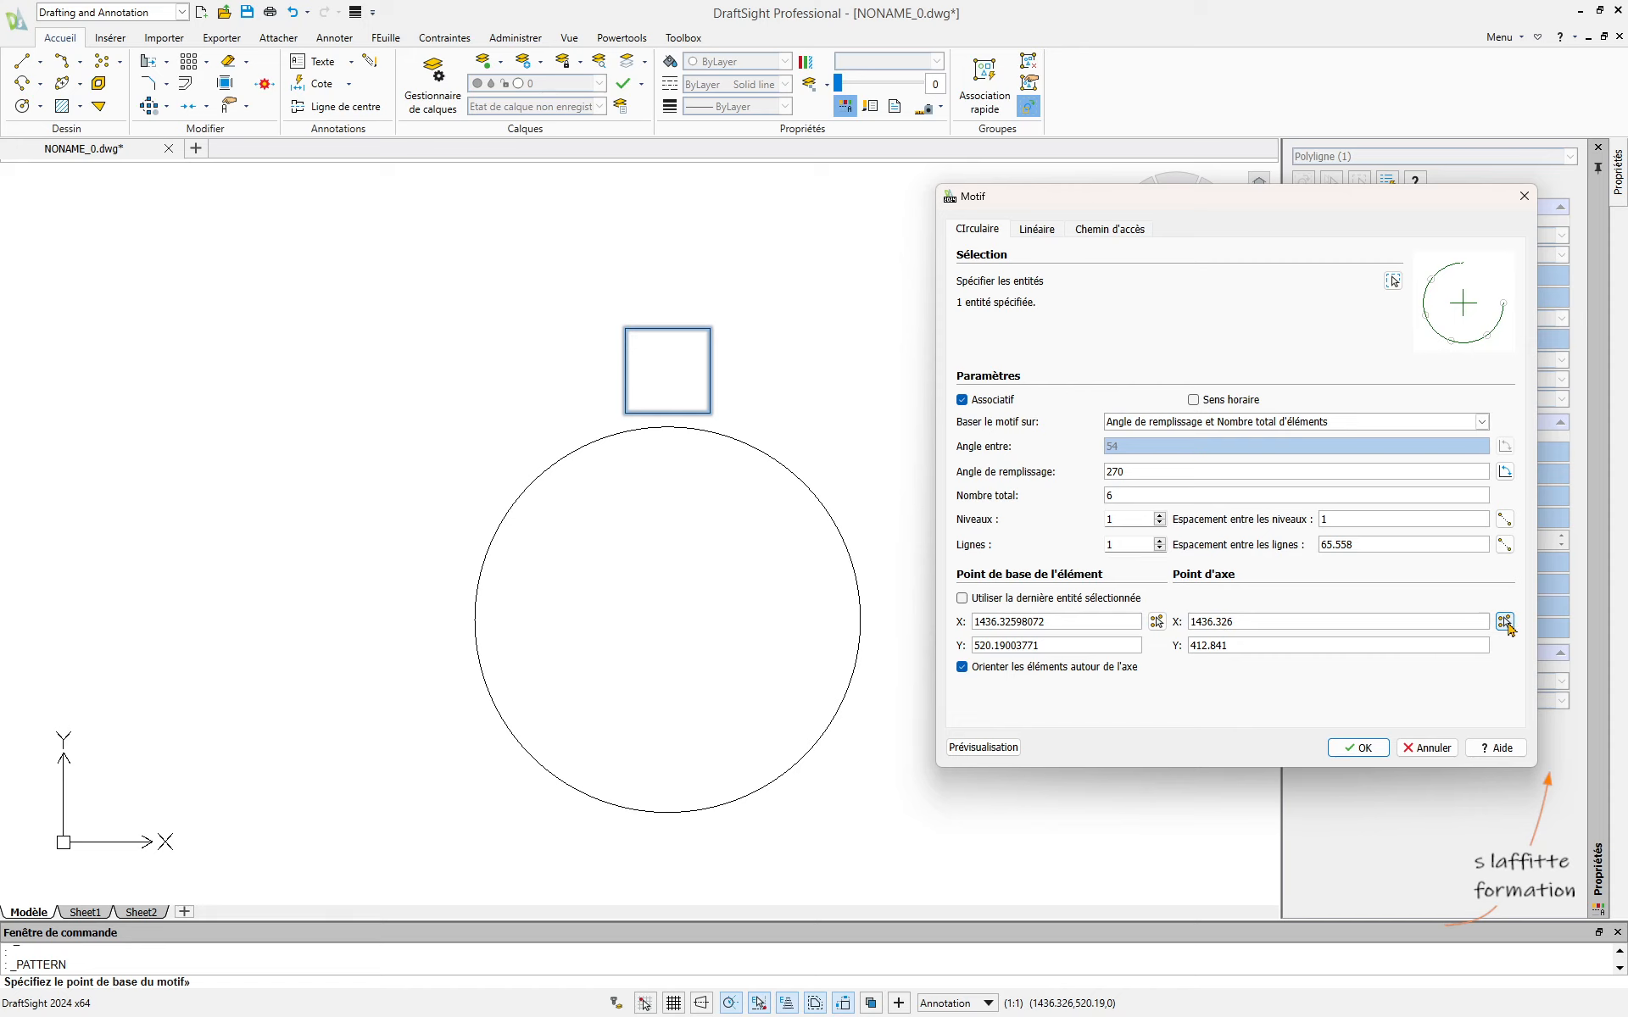
{"action": "left_click", "coordinate": [1505, 623]}
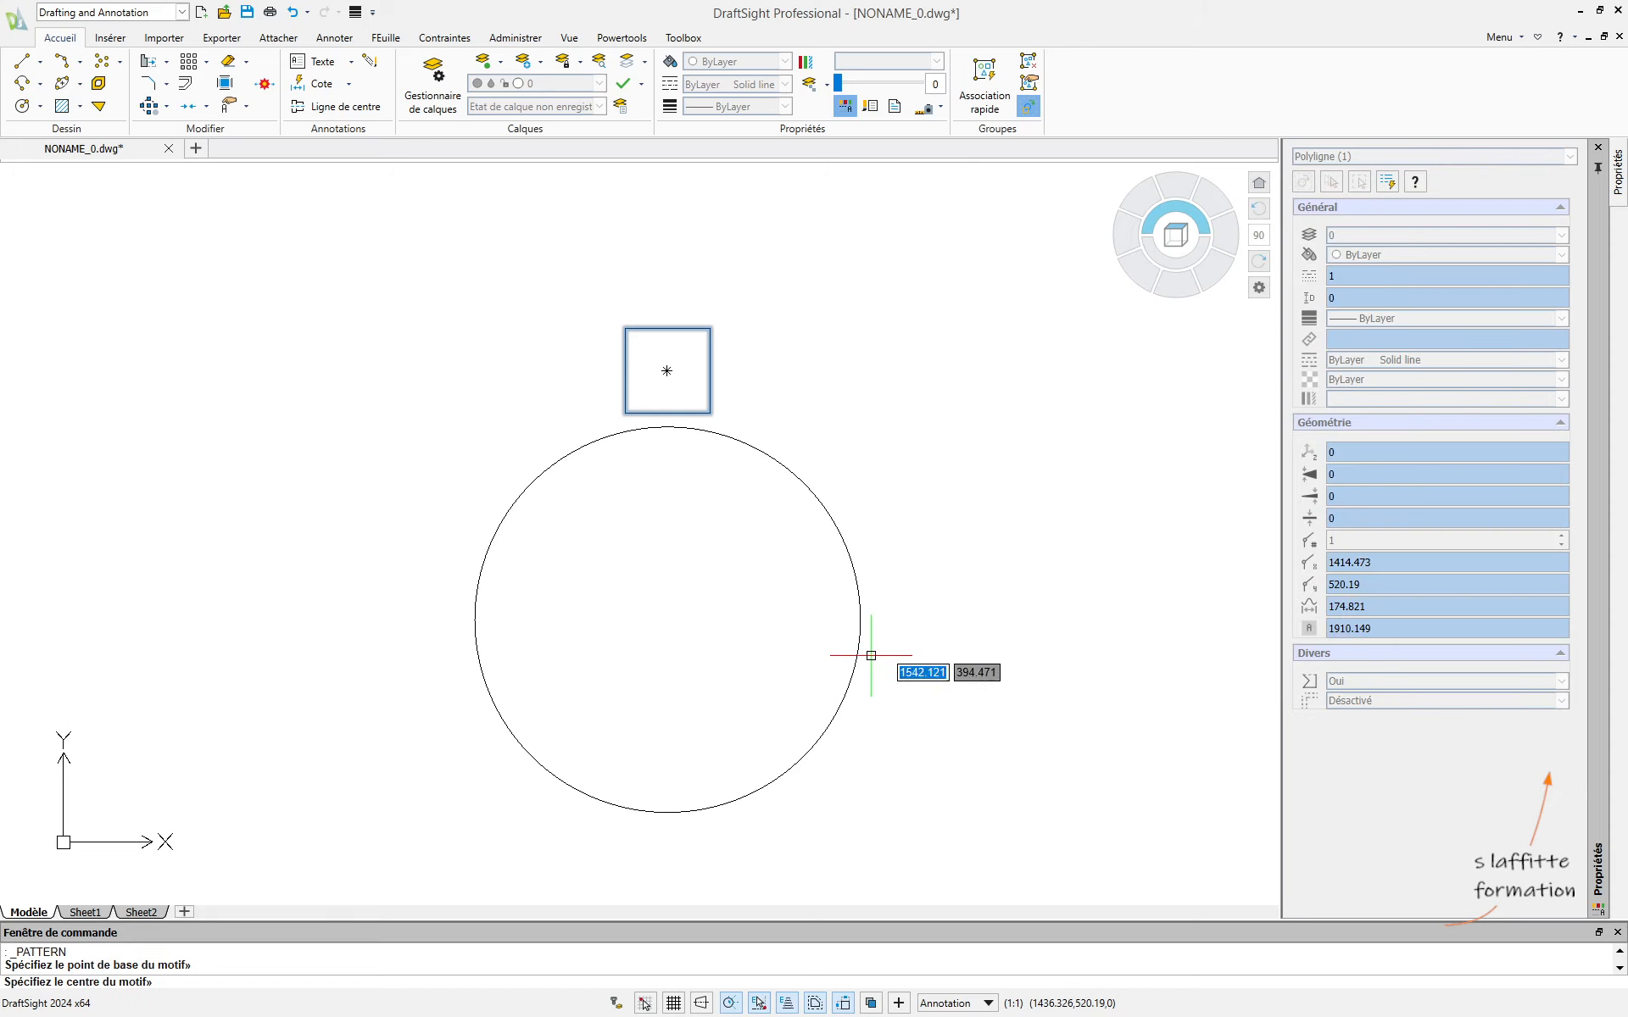
{"action": "left_click", "coordinate": [667, 620]}
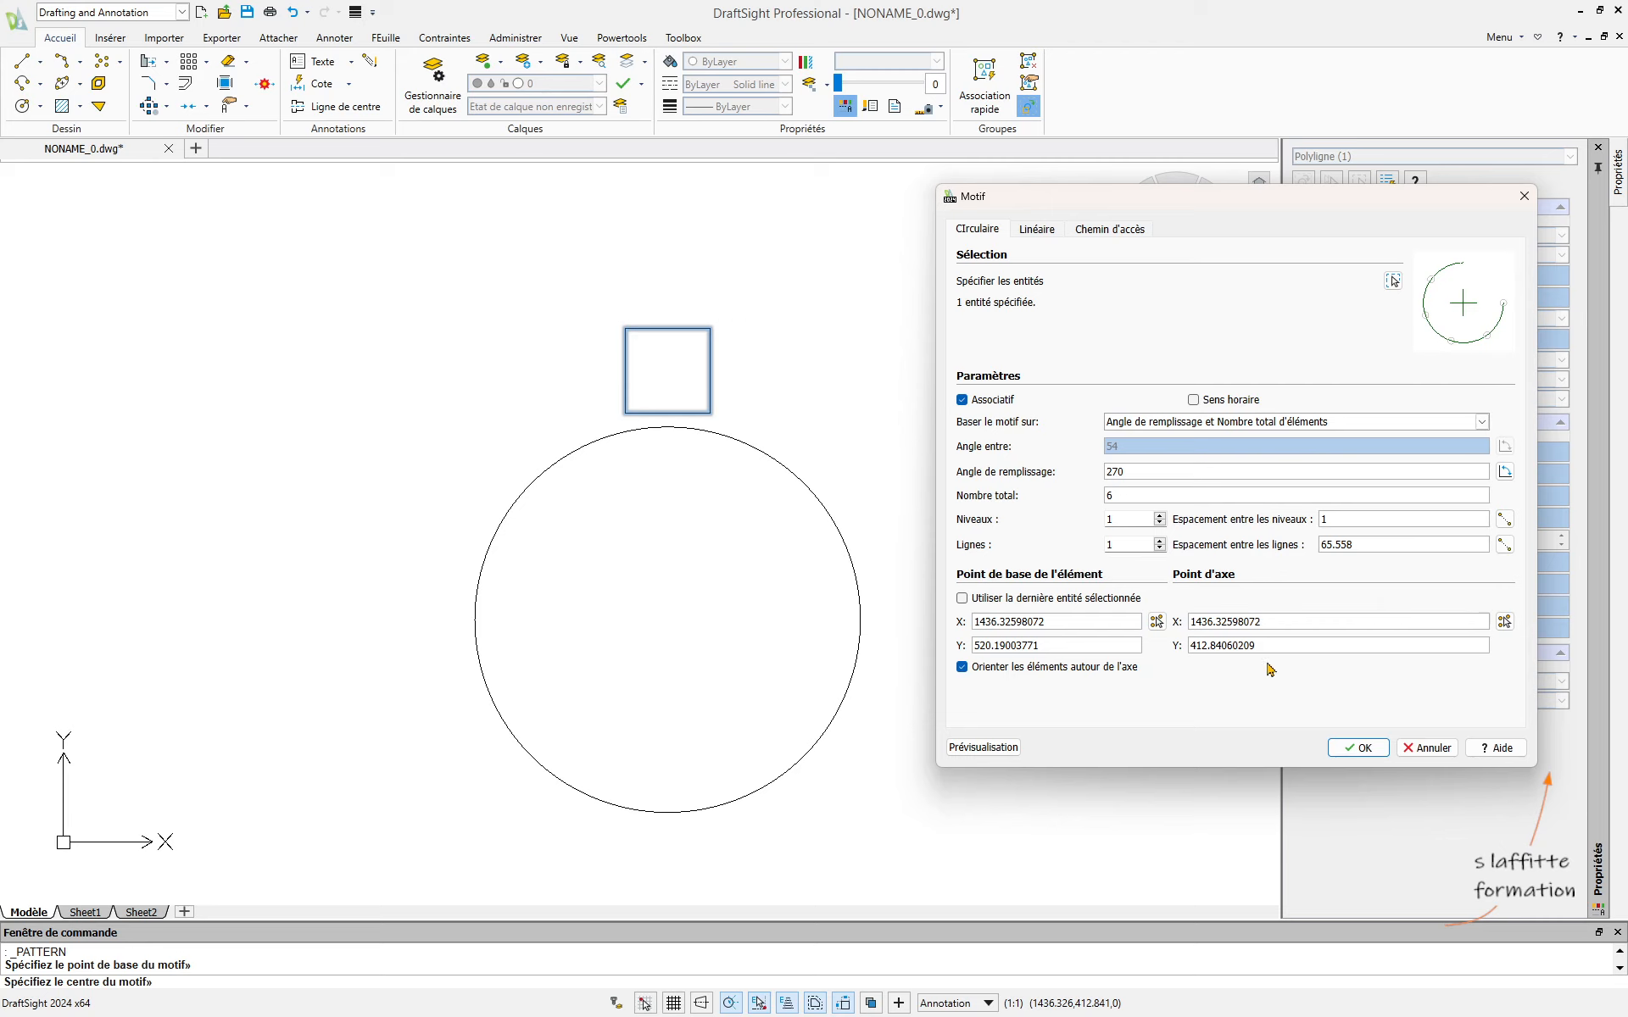
- Preview the circular pattern of squares around the circle and accept it
{"action": "left_click", "coordinate": [1000, 748]}
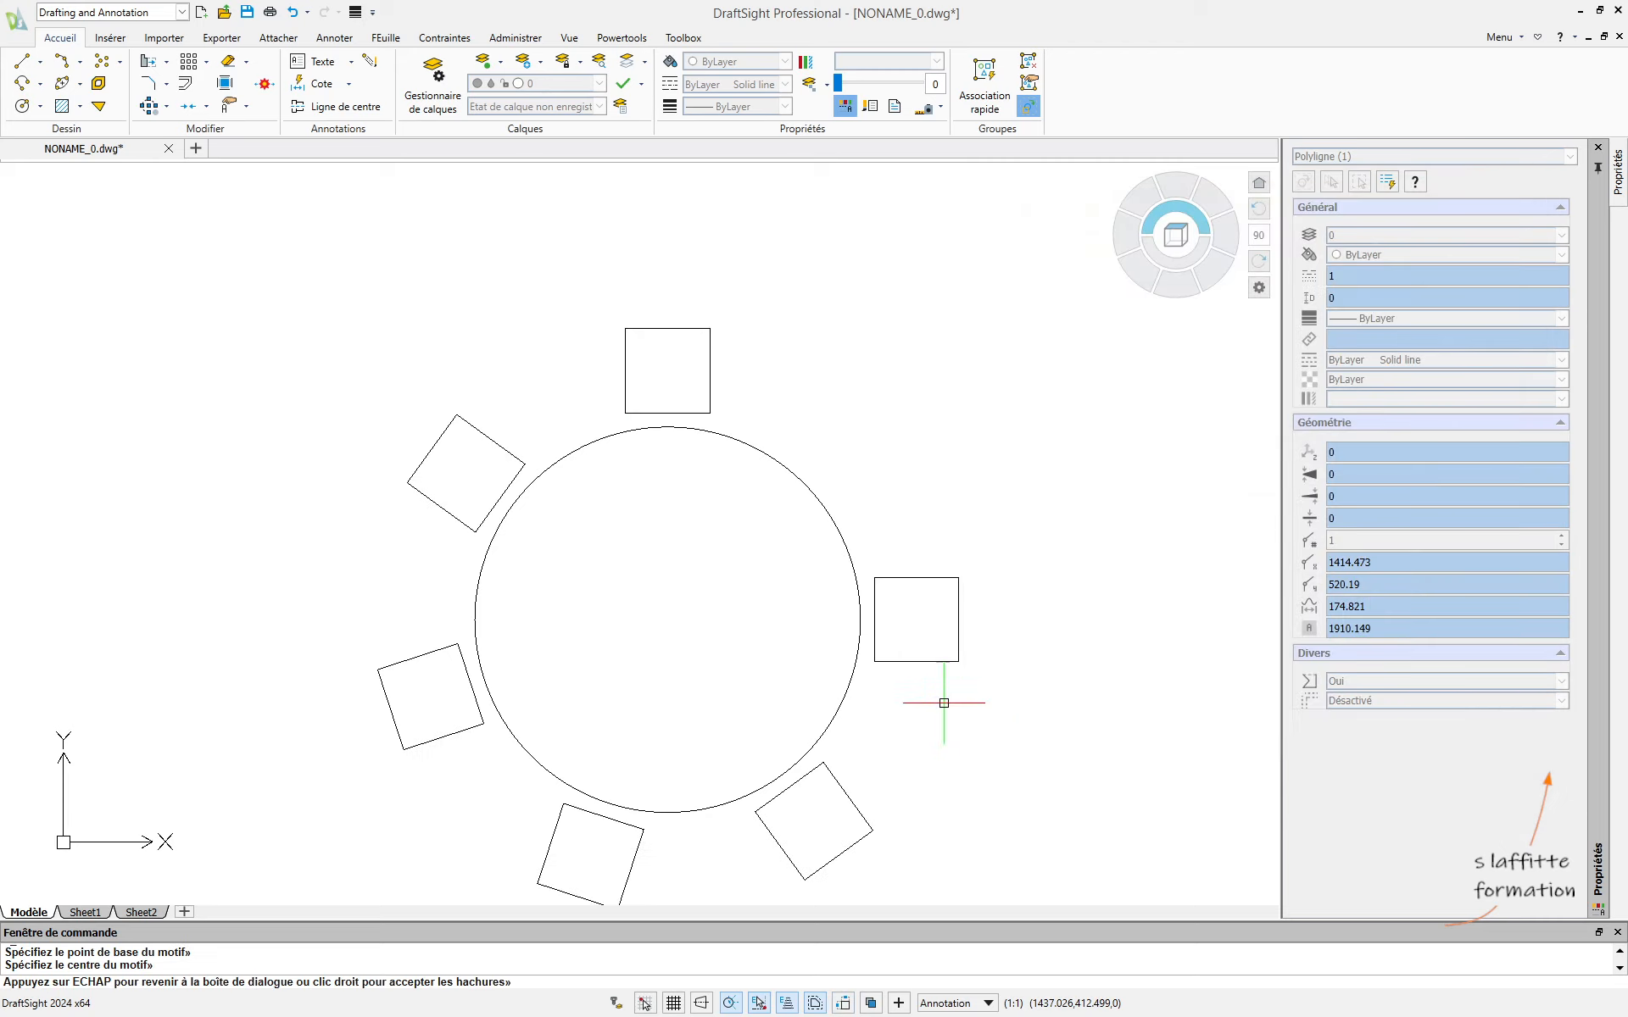
{"action": "scroll", "coordinate": [635, 399], "scroll_direction": "down", "scroll_amount": 2}
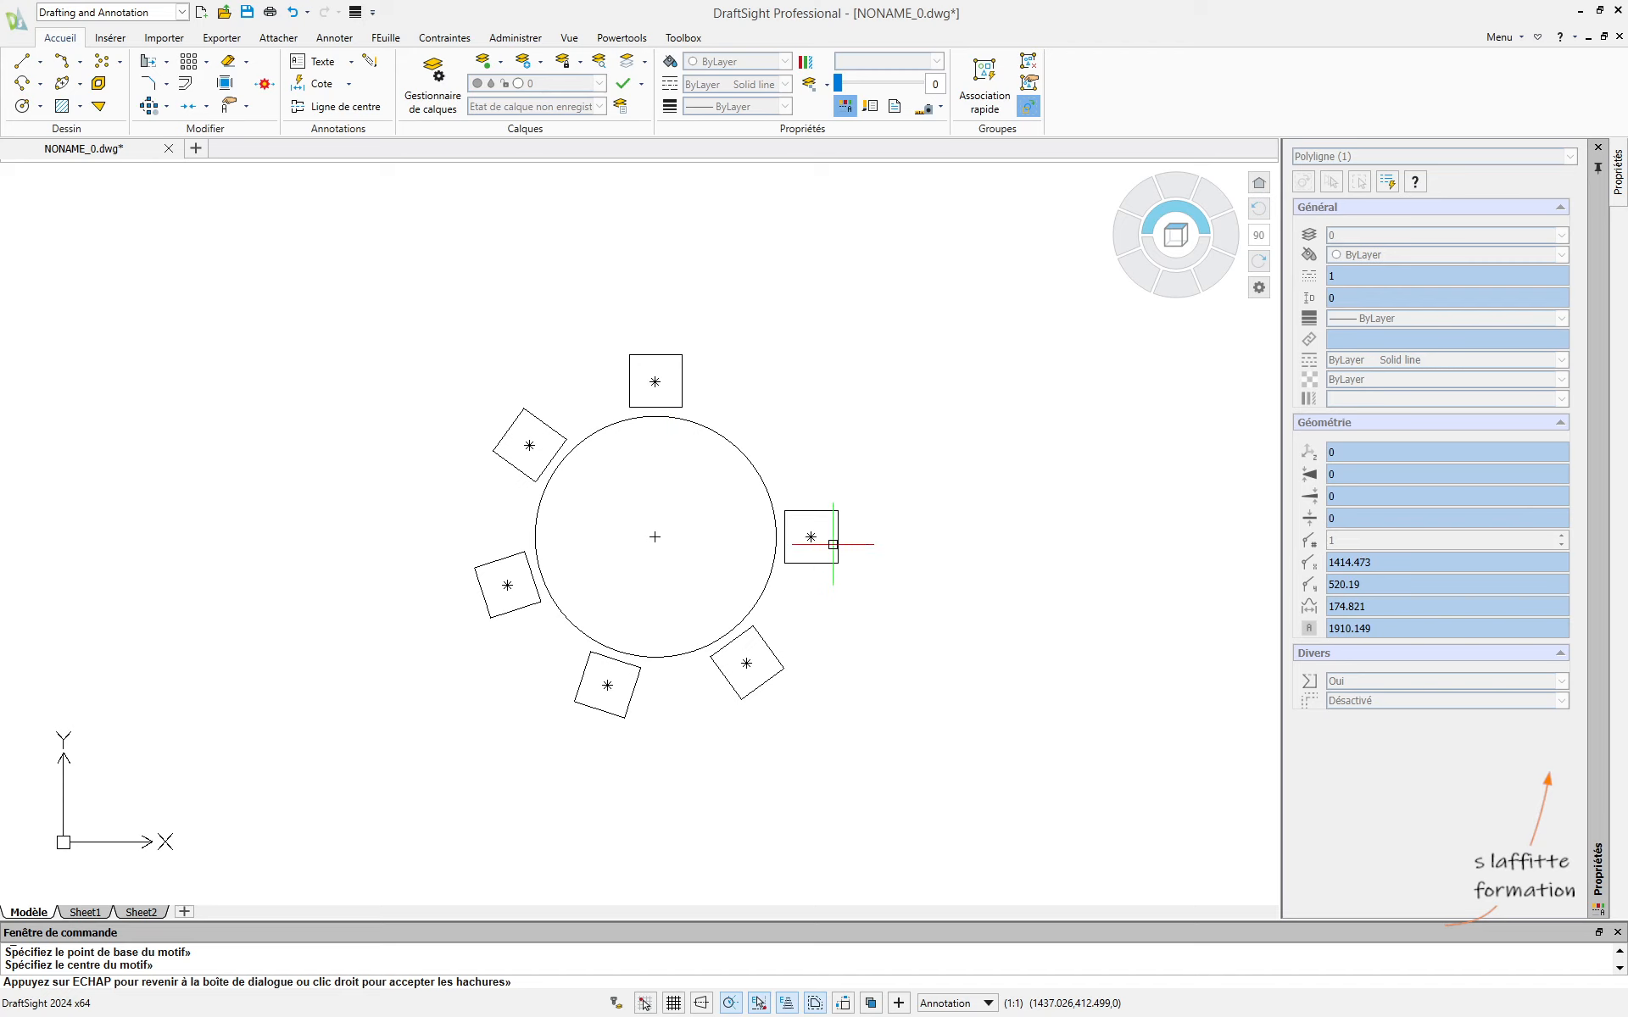
{"action": "right_click", "coordinate": [922, 489]}
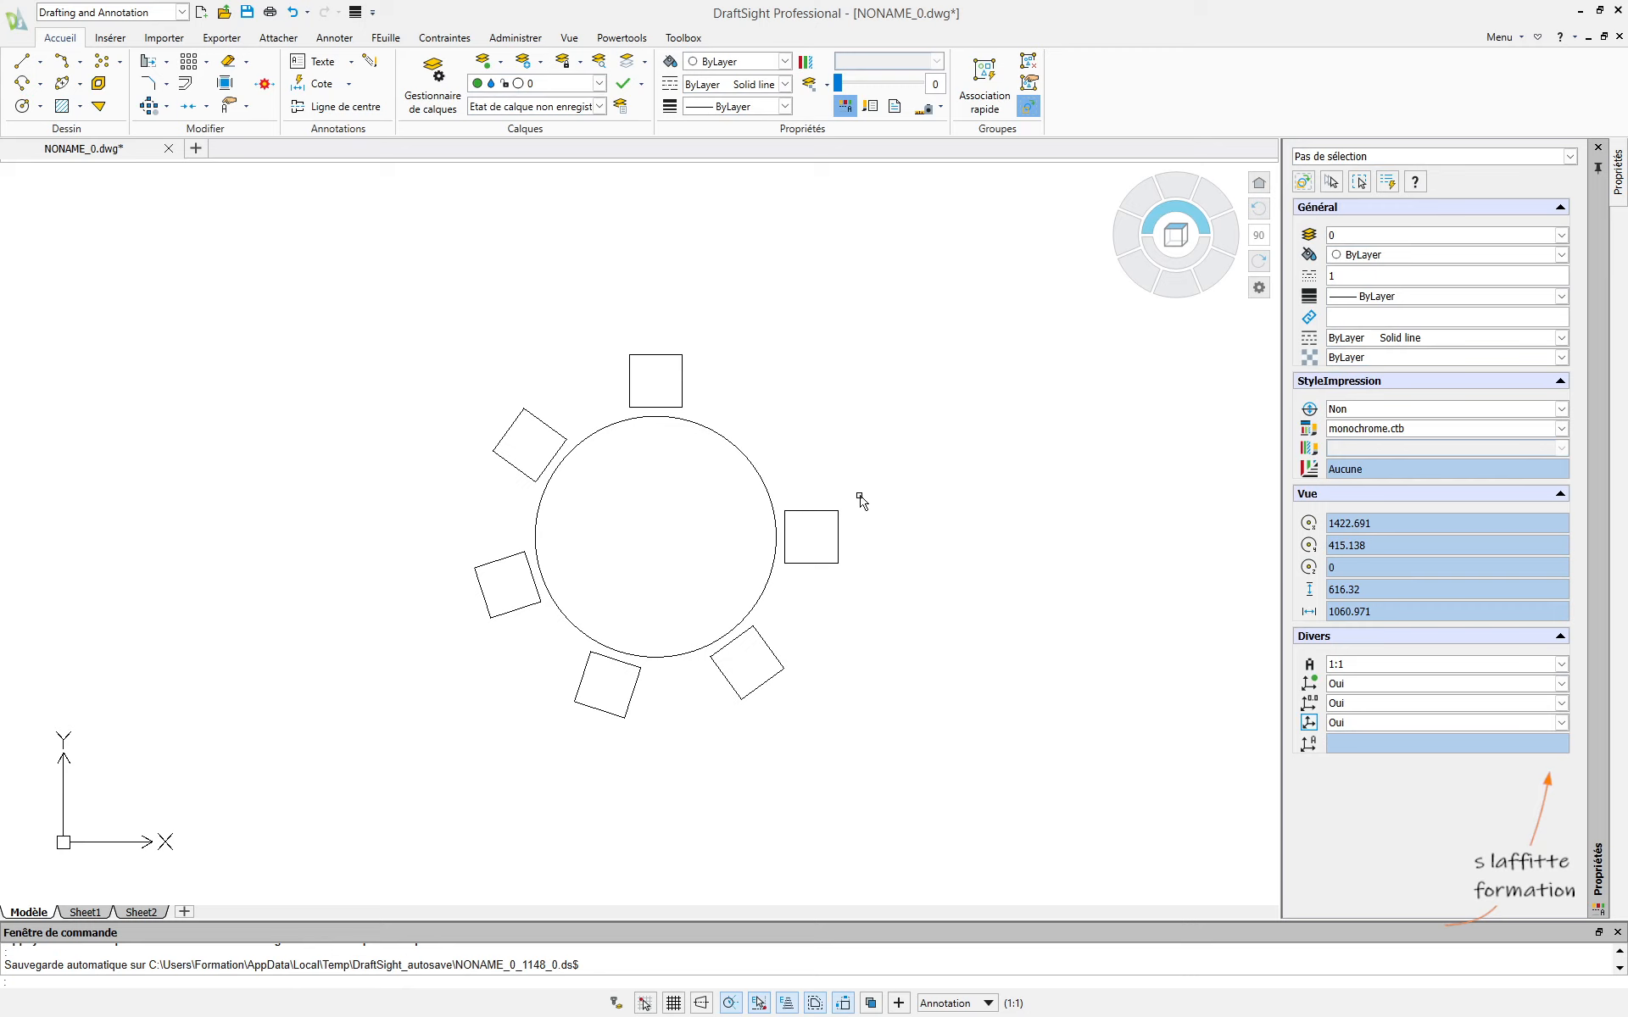
- Edit the circular pattern of squares to have 2 rows with a row spacing of 70, and preview it
{"action": "double_click", "coordinate": [816, 511]}
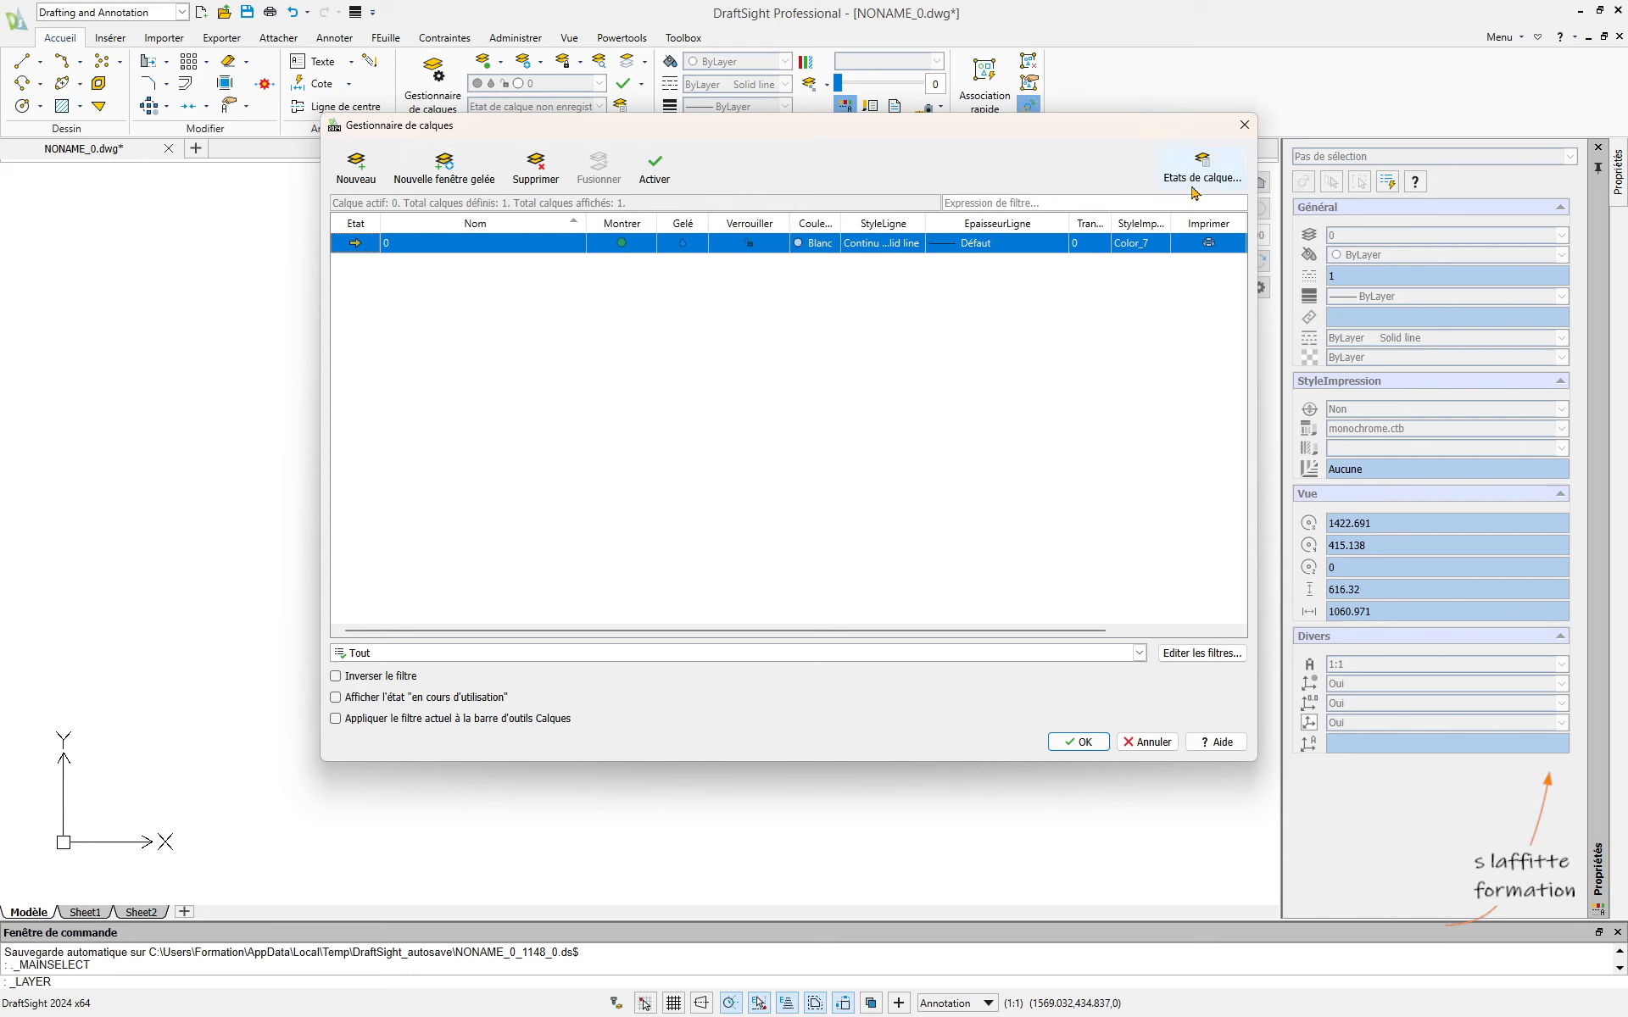
{"action": "left_click", "coordinate": [1244, 125]}
{"action": "double_click", "coordinate": [839, 534]}
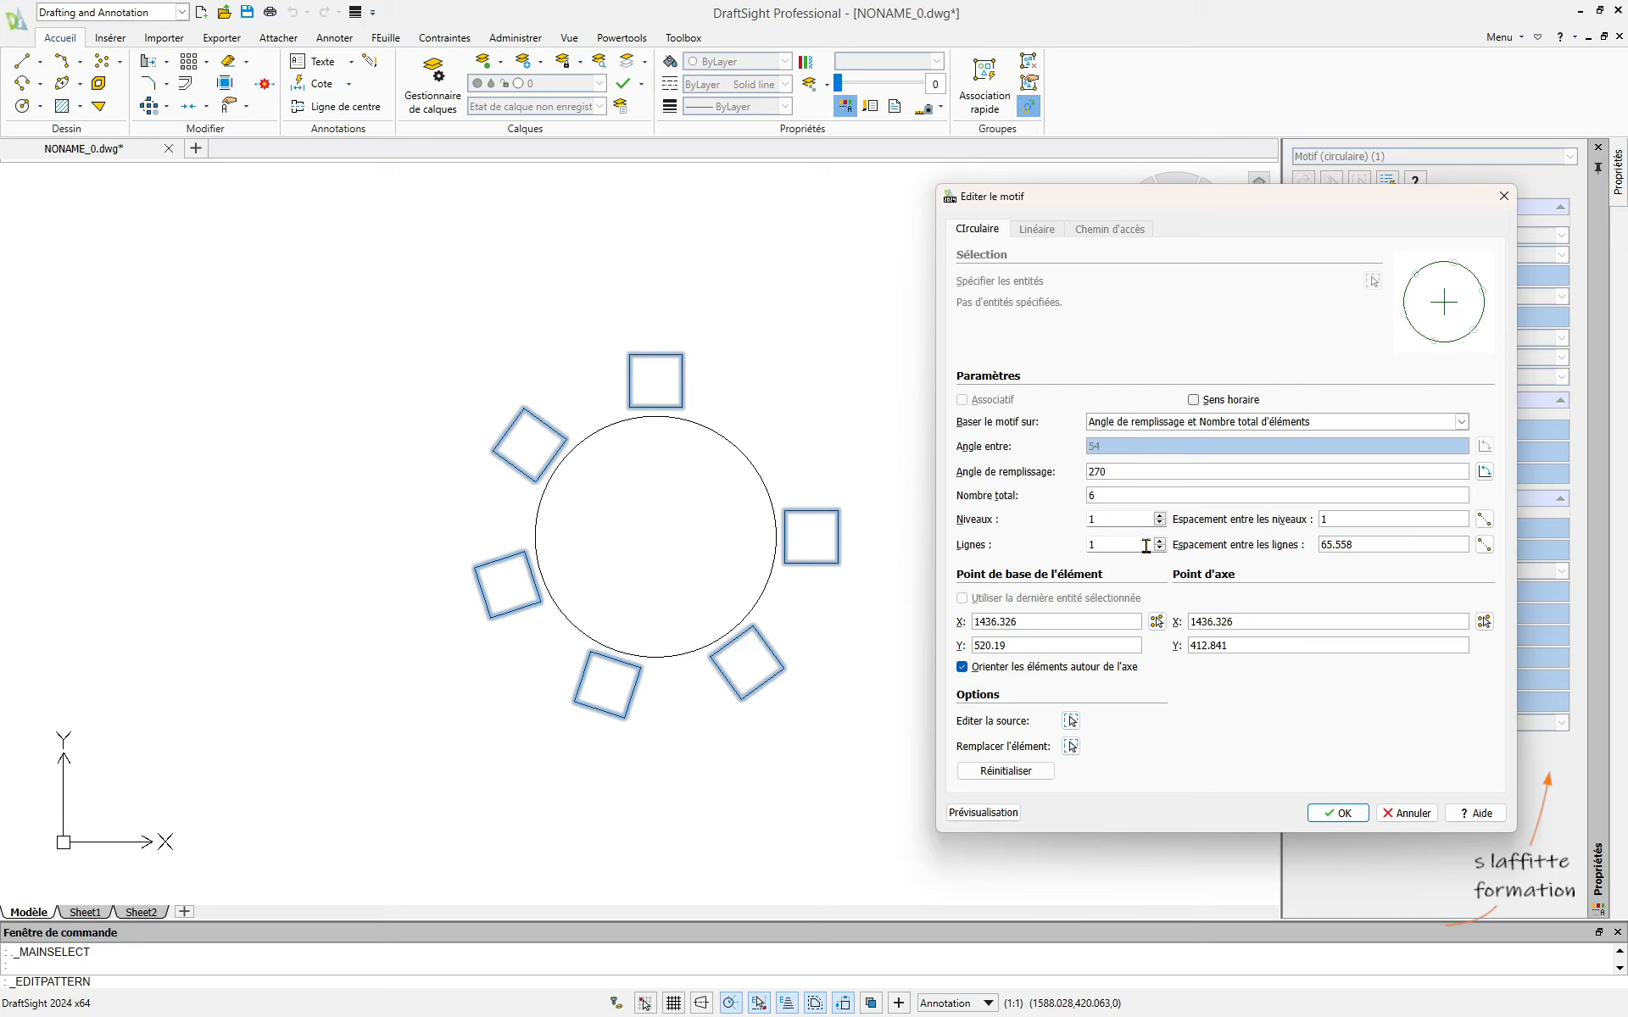
{"action": "left_click_drag", "start_coordinate": [1136, 545], "coordinate": [1082, 547]}
{"action": "left_click_drag", "start_coordinate": [1365, 547], "coordinate": [1315, 546]}
{"action": "type", "text": "70"}
{"action": "left_click", "coordinate": [1001, 815]}
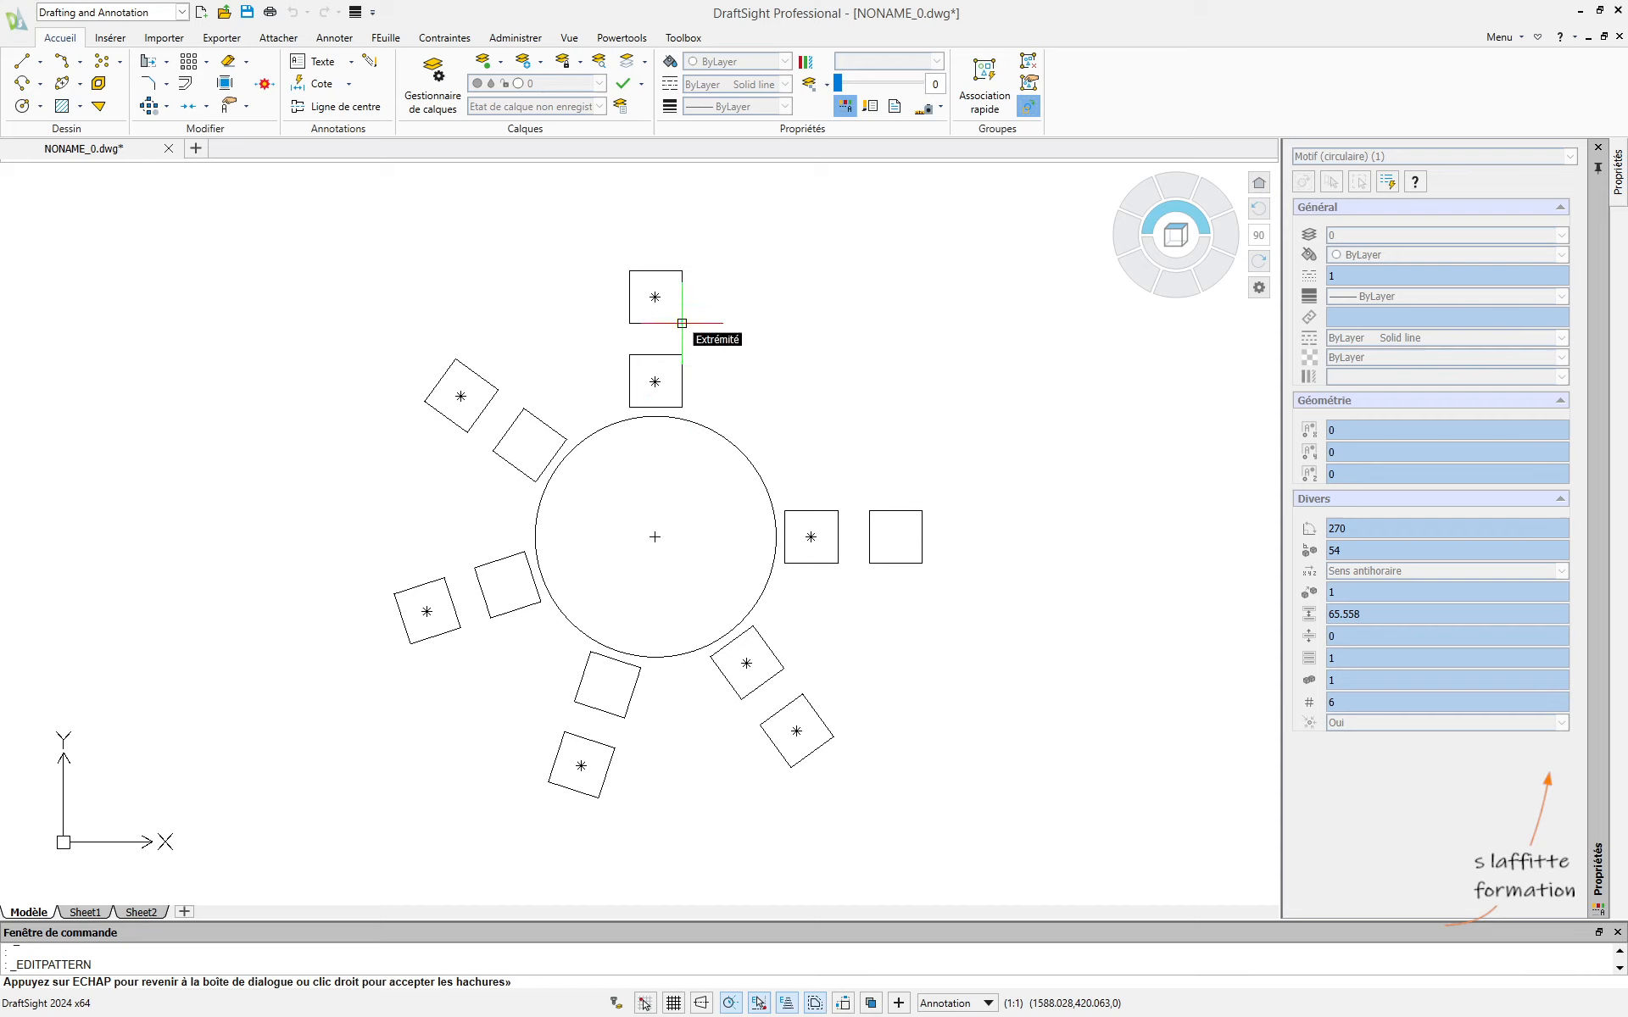
{"action": "key", "text": "Escape"}
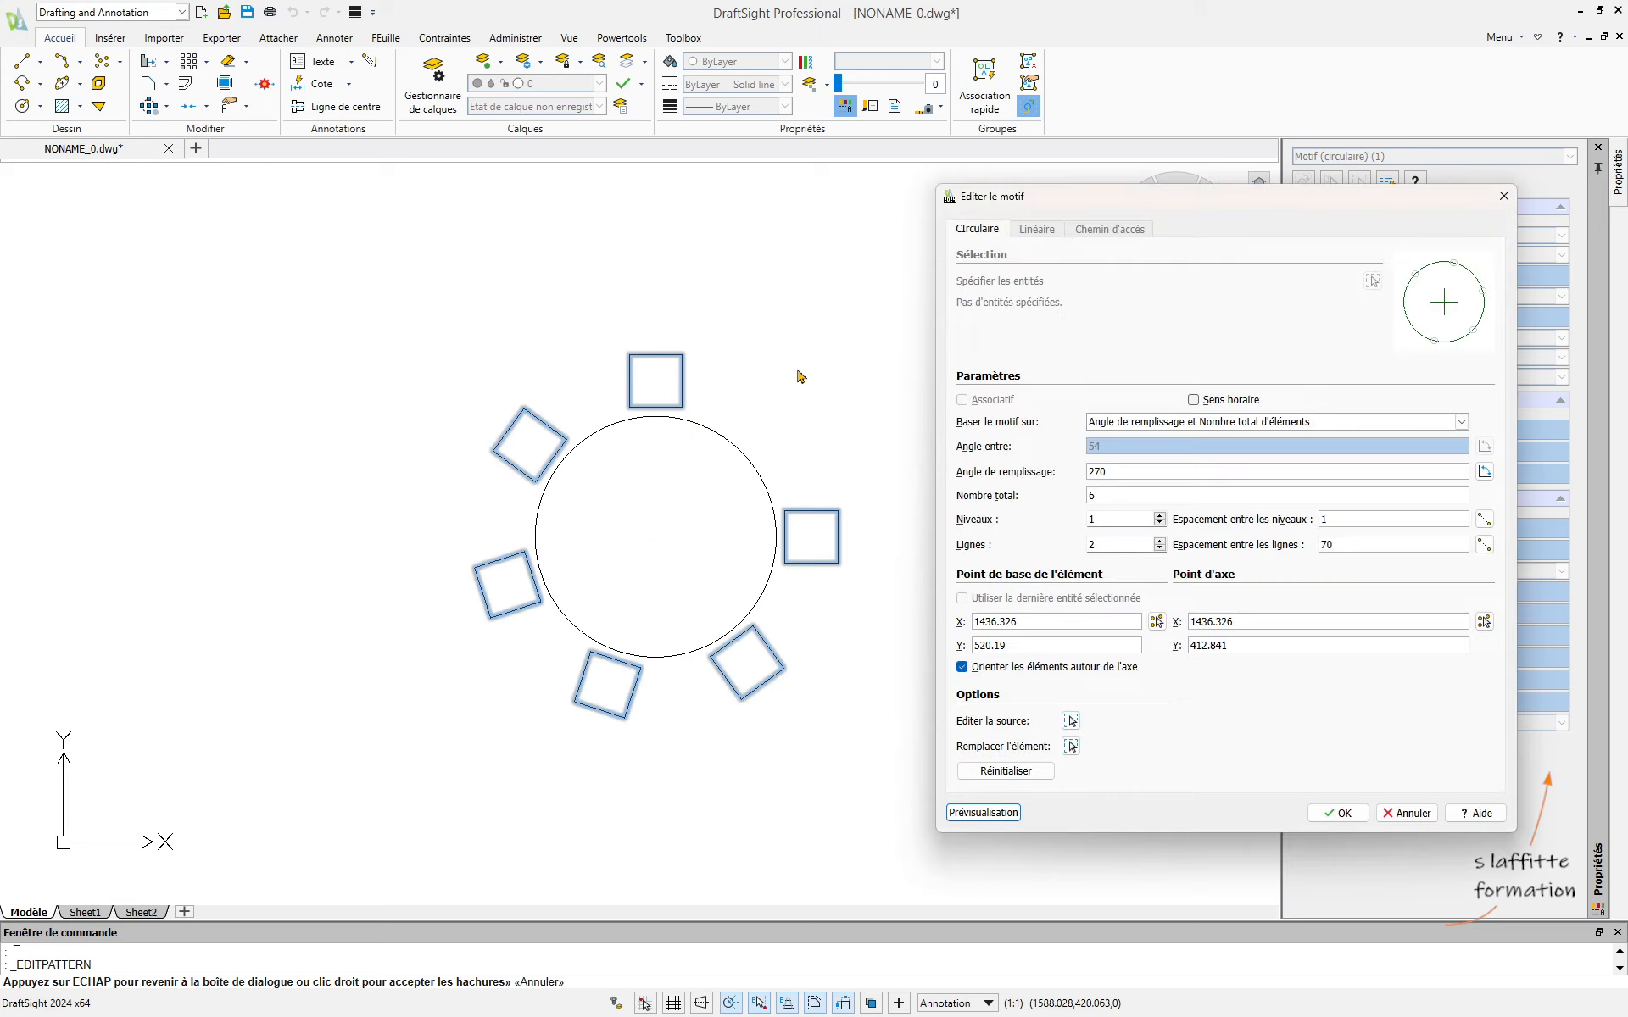
- Set the pattern's row spacing to 65 and preview the change
{"action": "double_click", "coordinate": [1326, 546]}
{"action": "type", "text": "2"}
{"action": "left_click", "coordinate": [984, 812]}
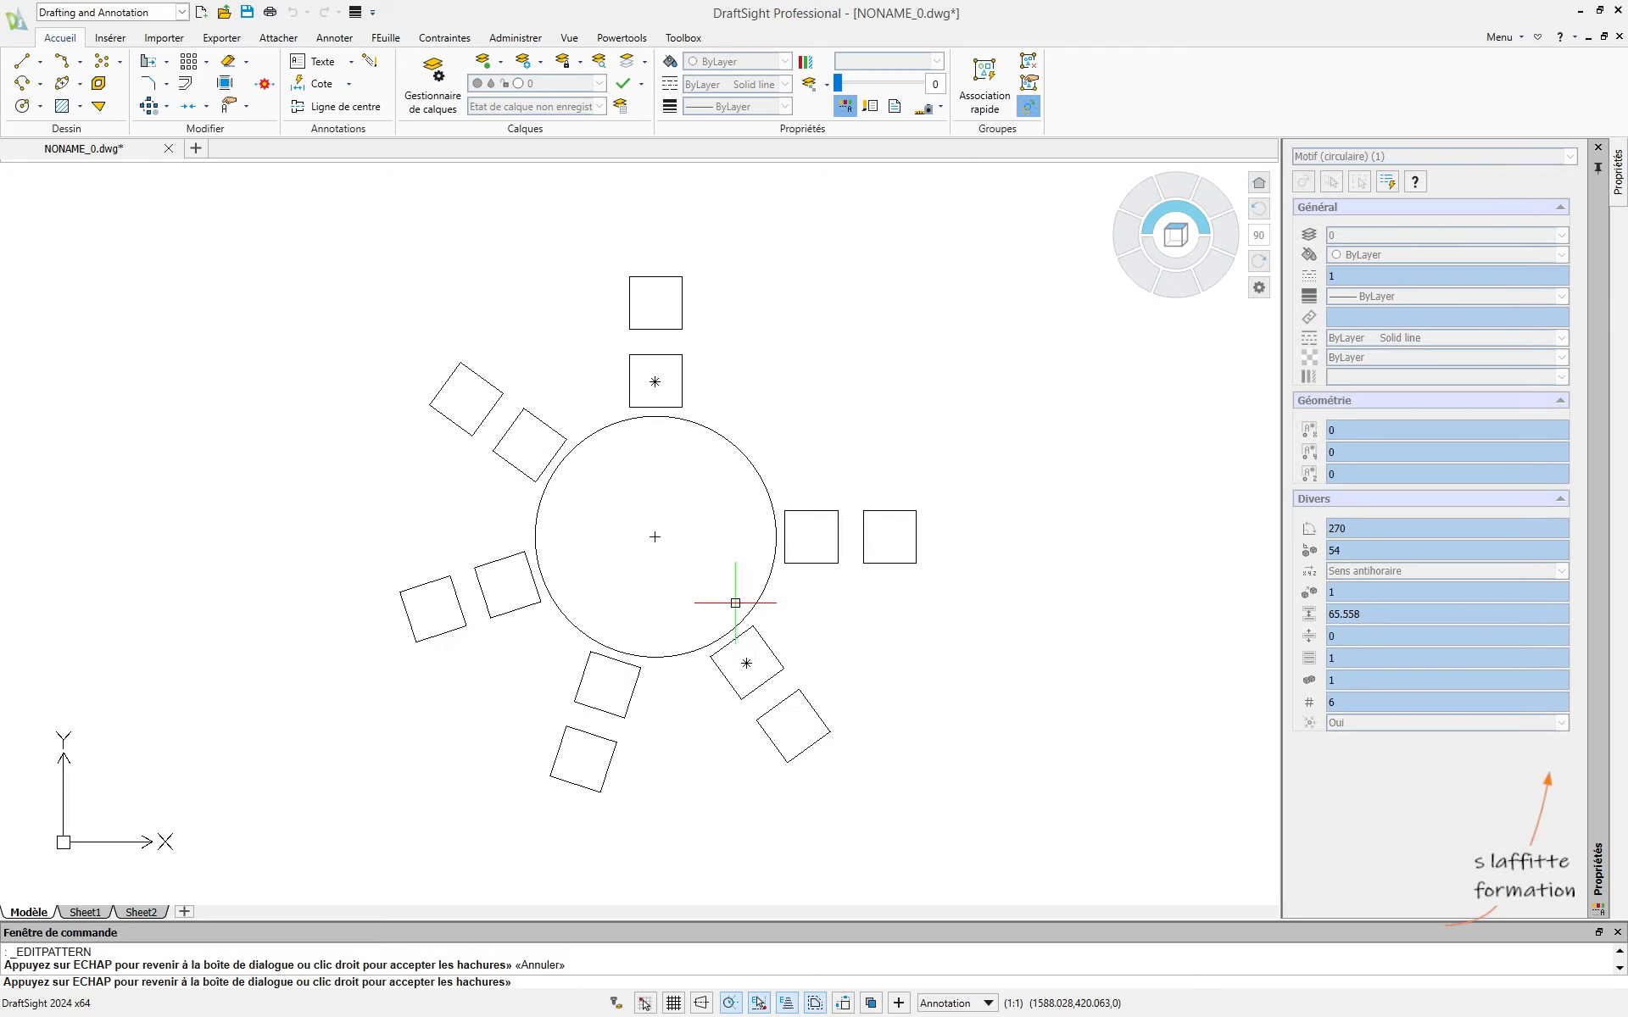
{"action": "key", "text": "Escape"}
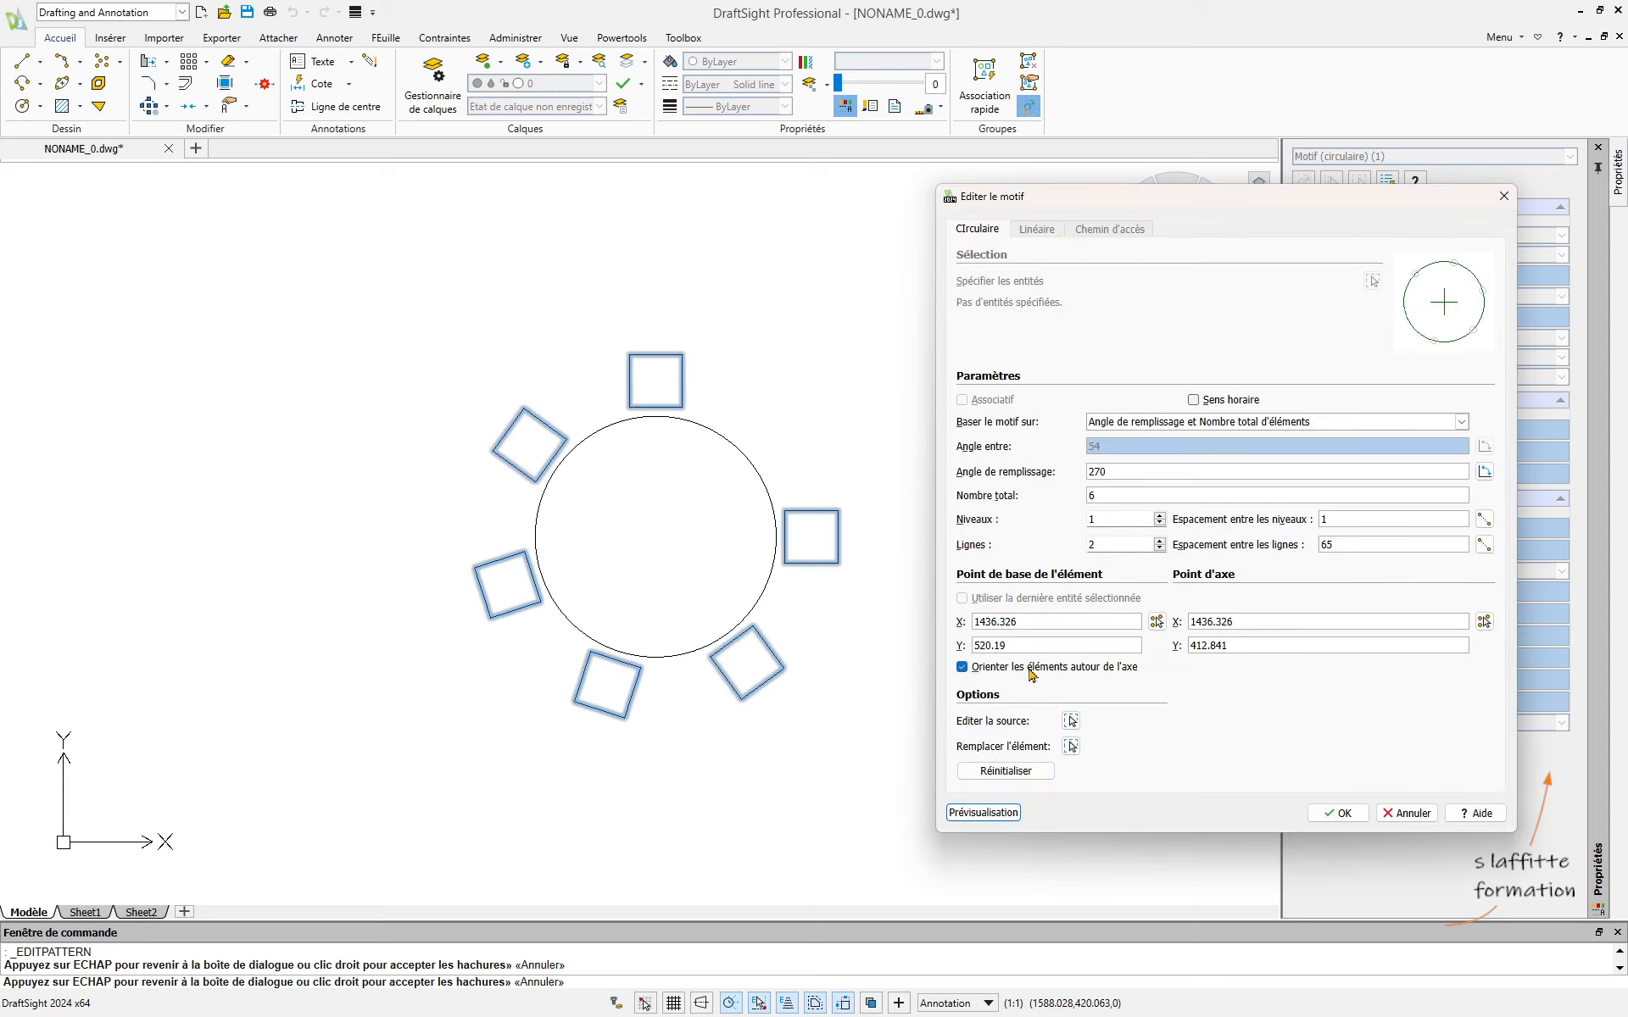
- Preview the pattern with element orientation around the axis disabled, and re-enable the orientation
{"action": "left_click", "coordinate": [962, 669]}
{"action": "left_click", "coordinate": [973, 812]}
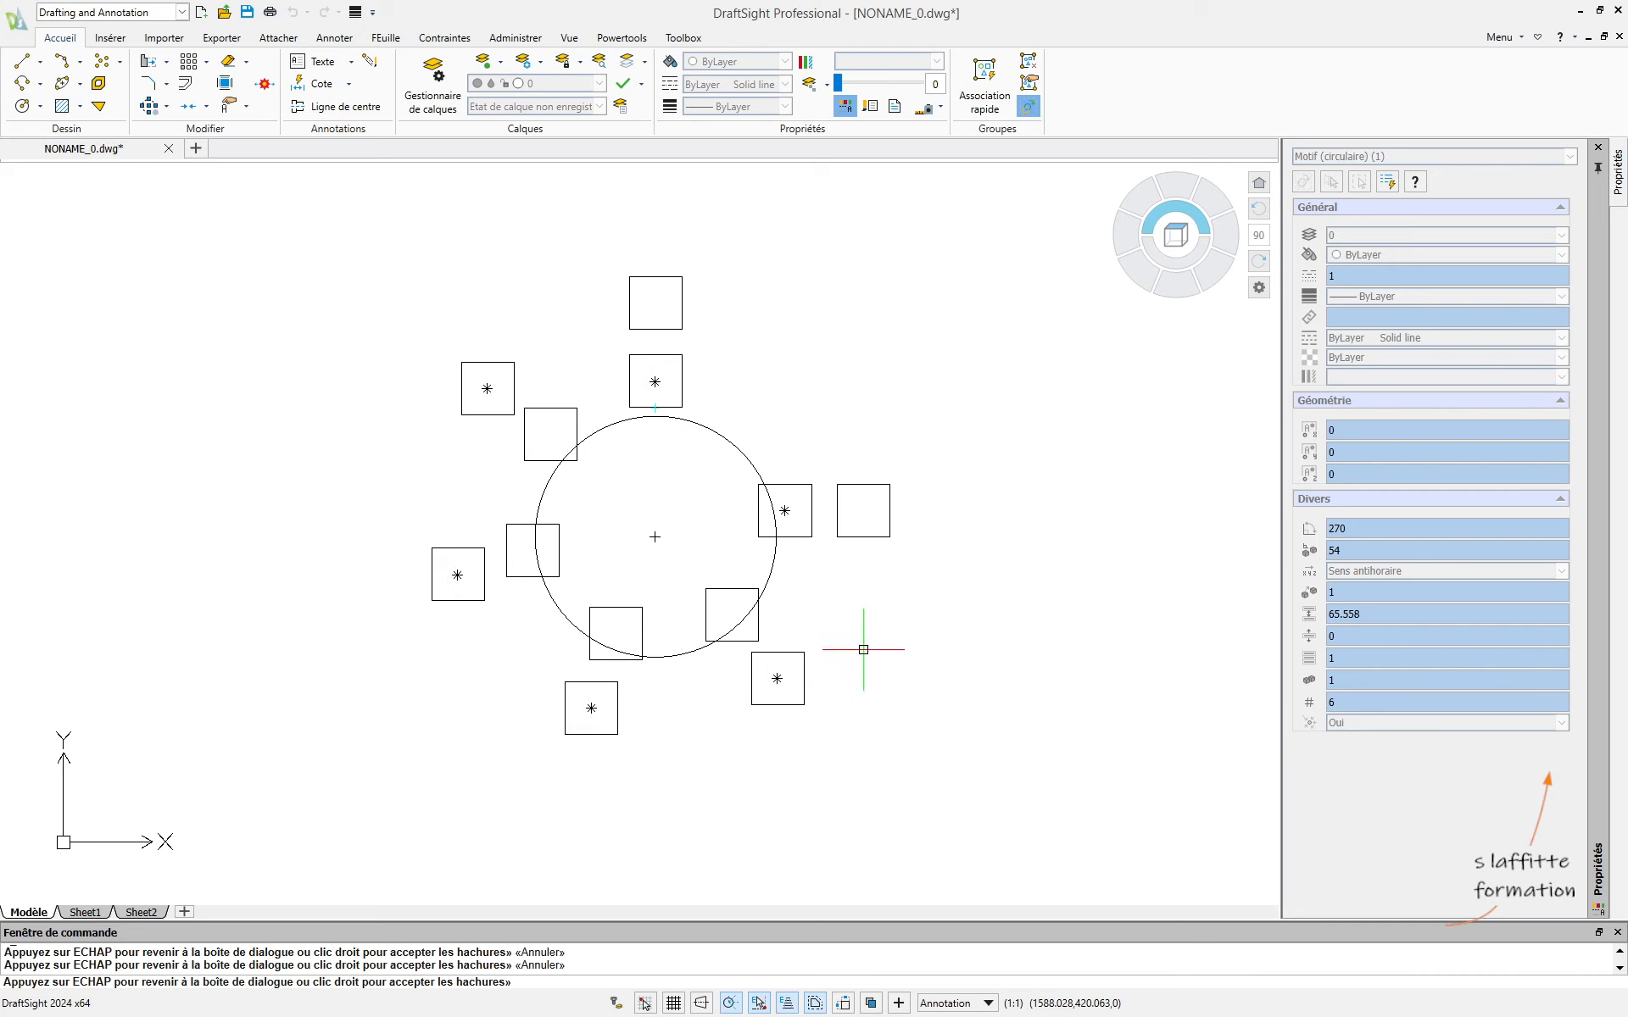
{"action": "key", "text": "Escape"}
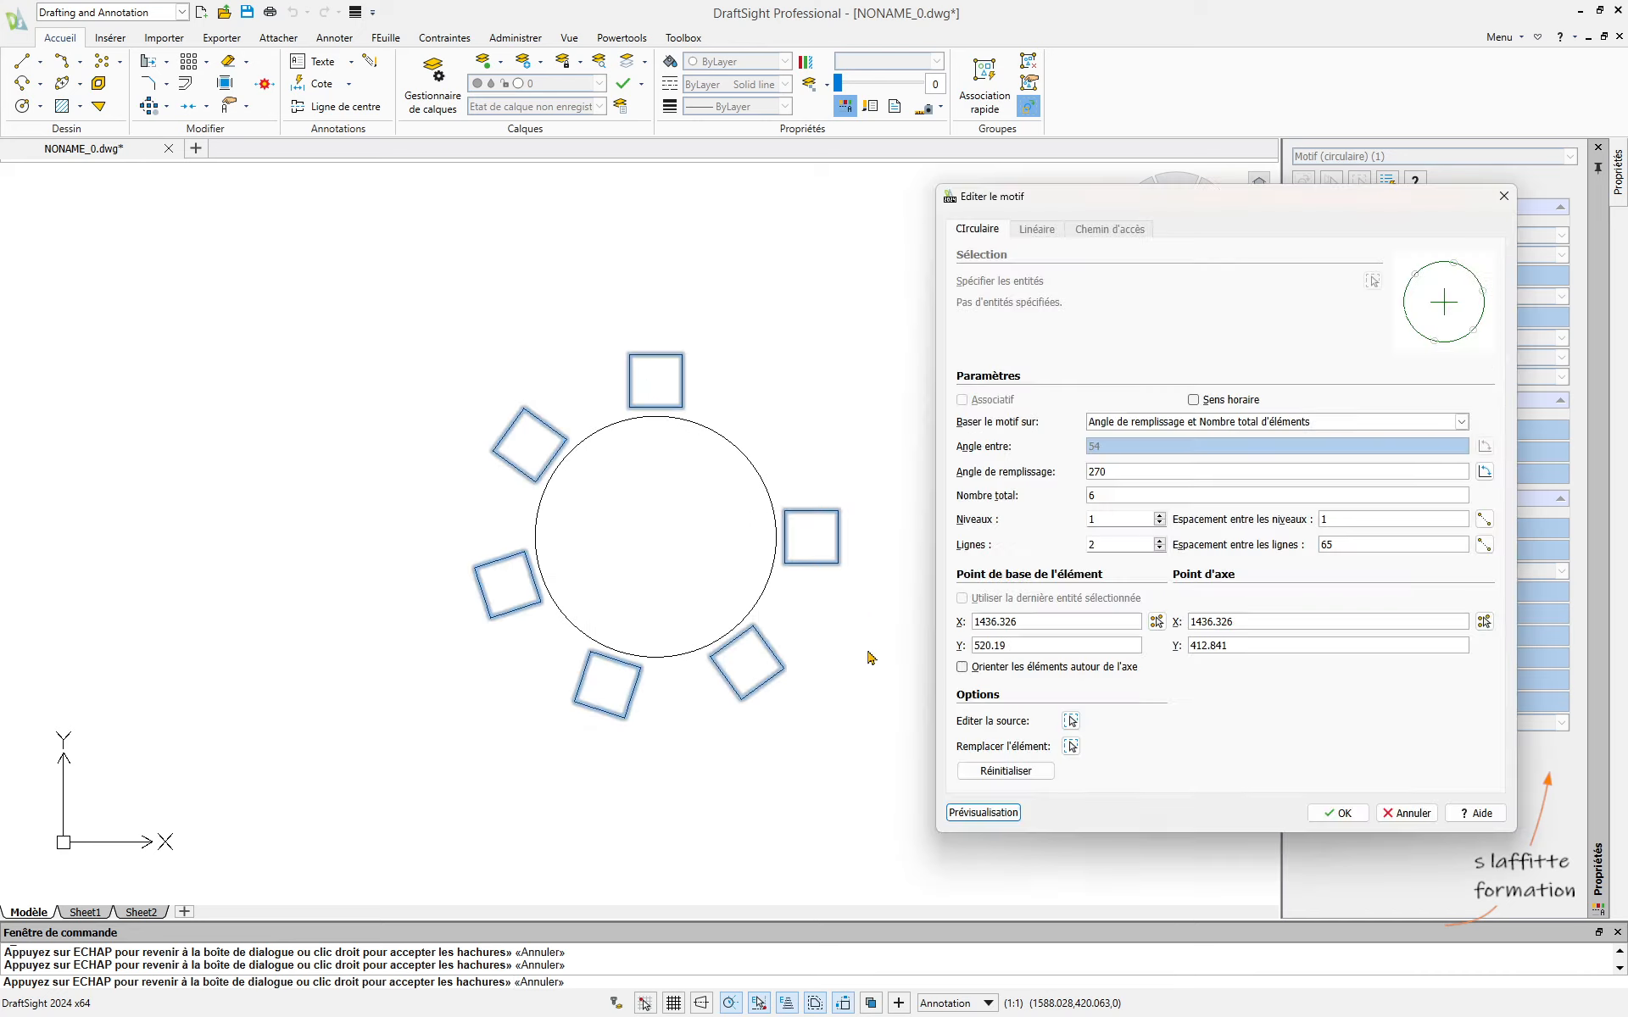
{"action": "left_click", "coordinate": [962, 668]}
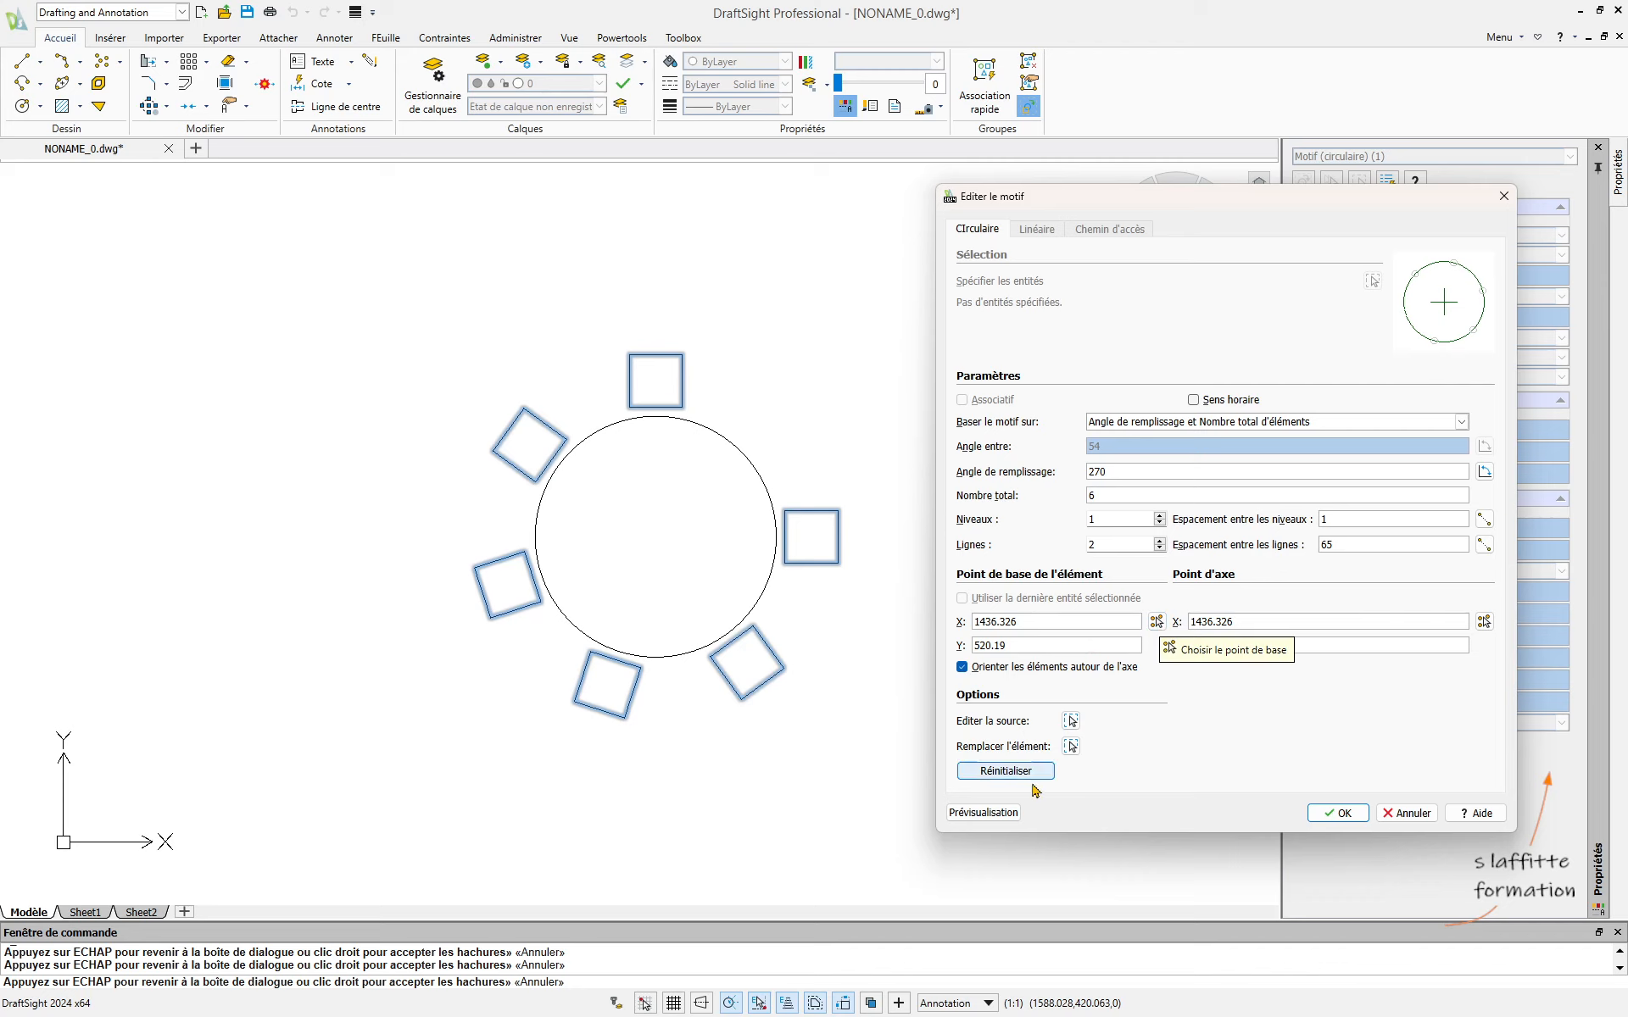
- Preview the edited two-row circular pattern and accept it
{"action": "left_click", "coordinate": [983, 813]}
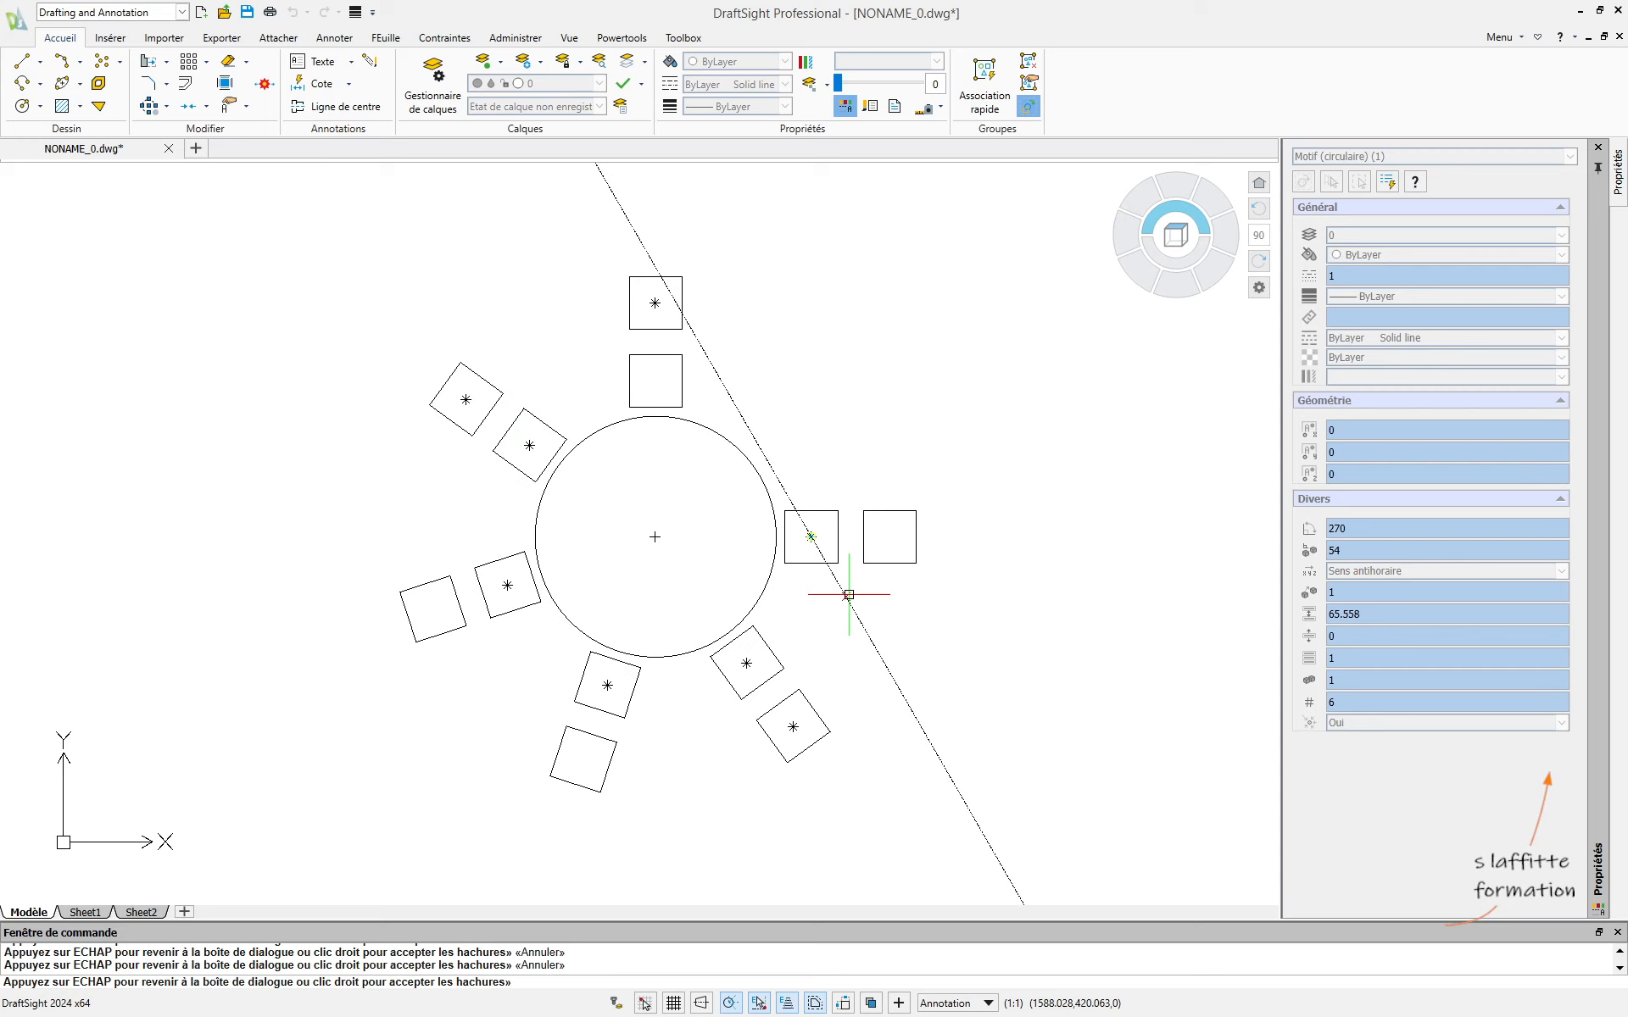
{"action": "right_click", "coordinate": [917, 379]}
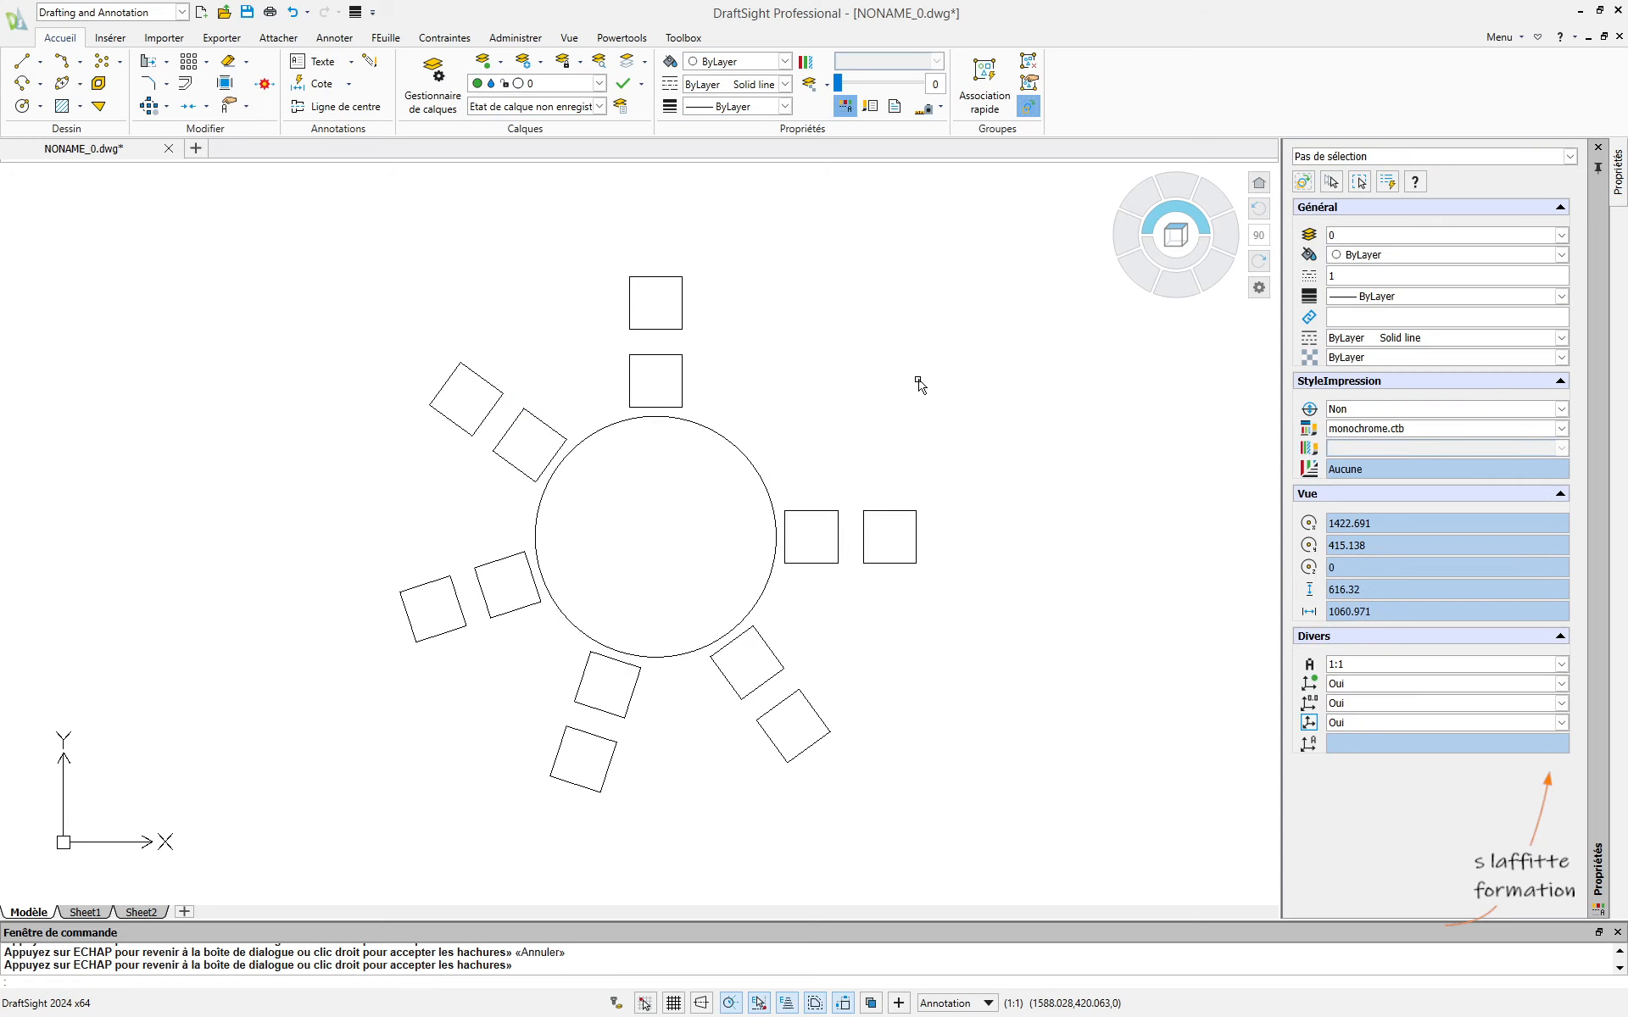